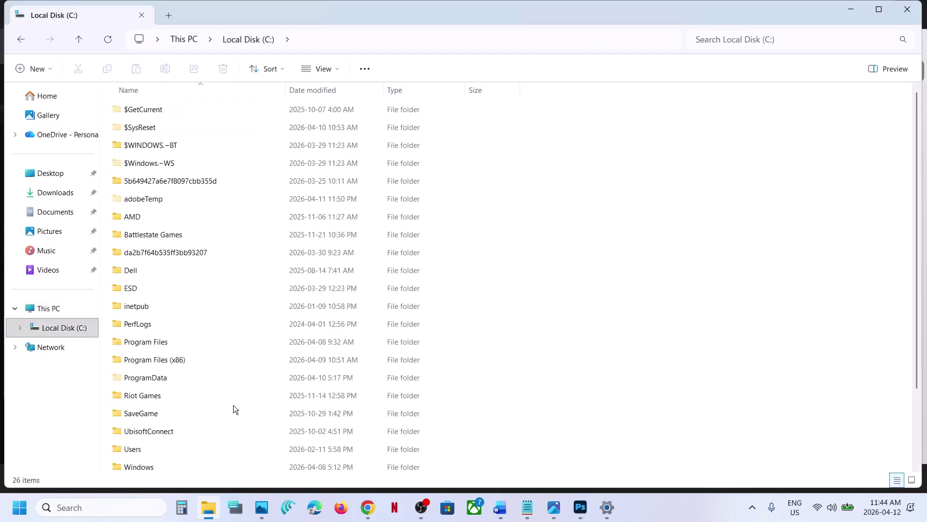
- Open the AppData folder inside the user's profile folder under C:\Users, checking the Hidden items display option on the way
{"action": "double_click", "coordinate": [147, 447]}
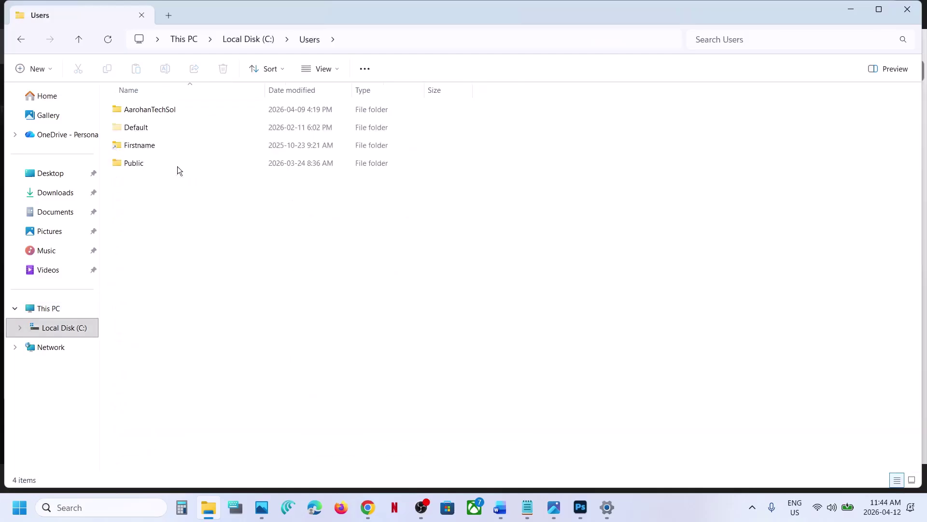
{"action": "double_click", "coordinate": [156, 110]}
{"action": "left_click", "coordinate": [145, 180]}
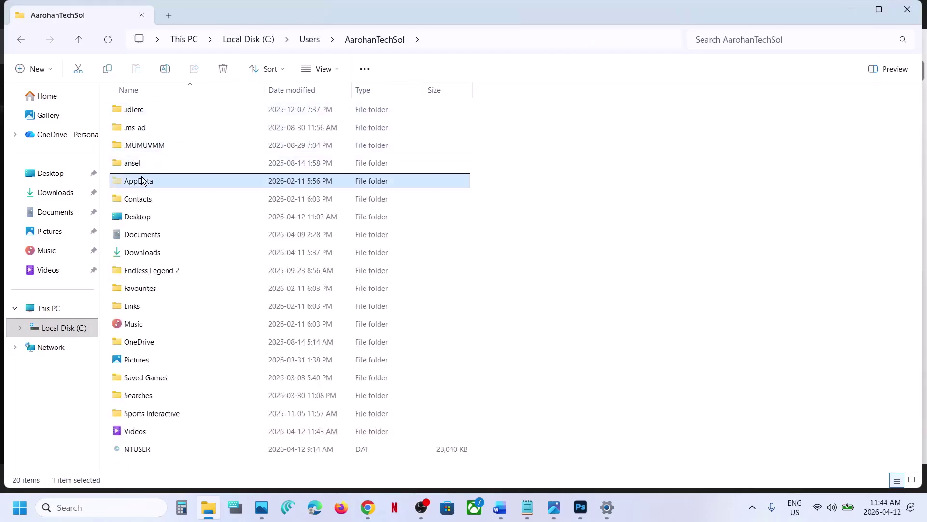
{"action": "left_click", "coordinate": [340, 71]}
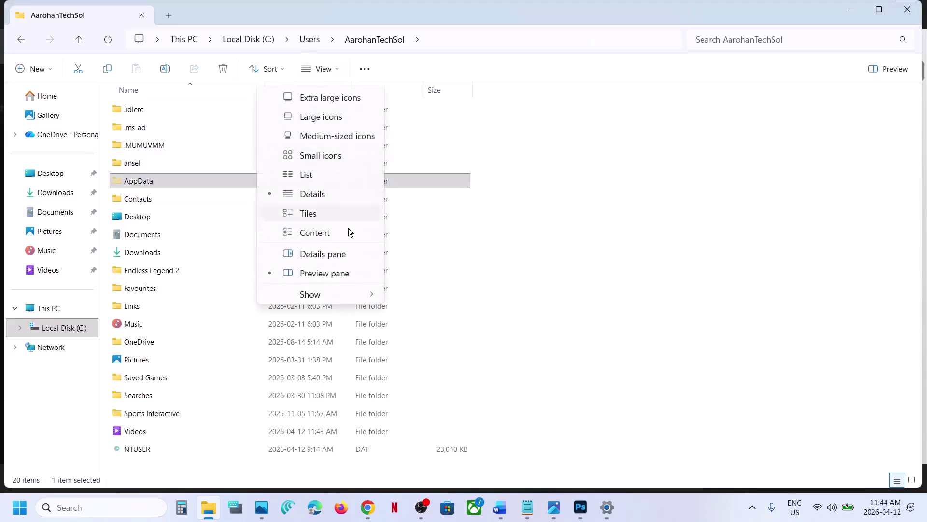
{"action": "mouse_move", "coordinate": [335, 293]}
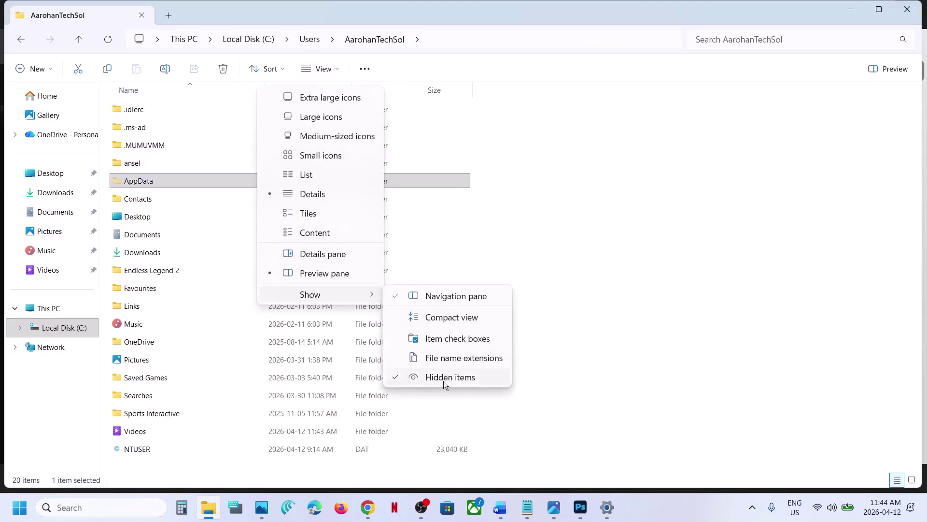
{"action": "left_click", "coordinate": [144, 181]}
{"action": "double_click", "coordinate": [144, 181]}
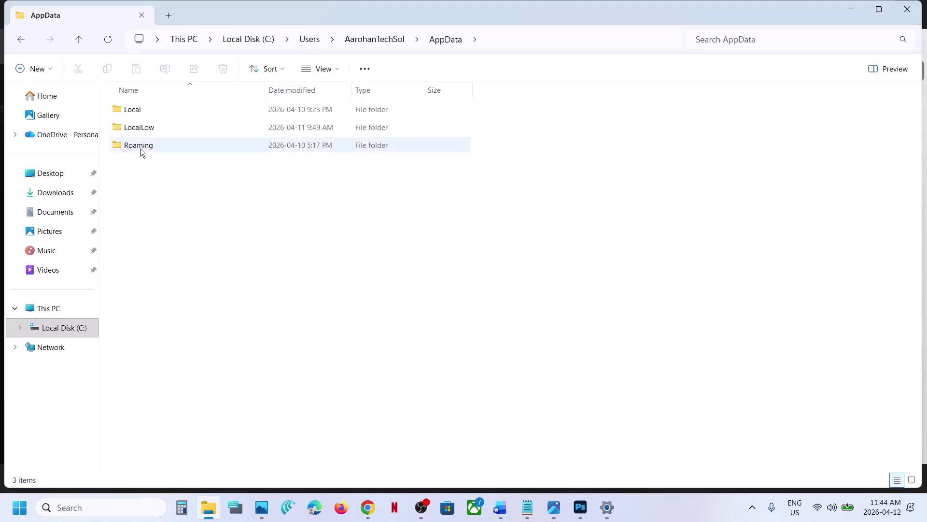
- Go from AppData to the PHSP folder through Roaming\Adobe\UXP\PluginsStorage
{"action": "double_click", "coordinate": [140, 147]}
{"action": "left_click", "coordinate": [144, 182]}
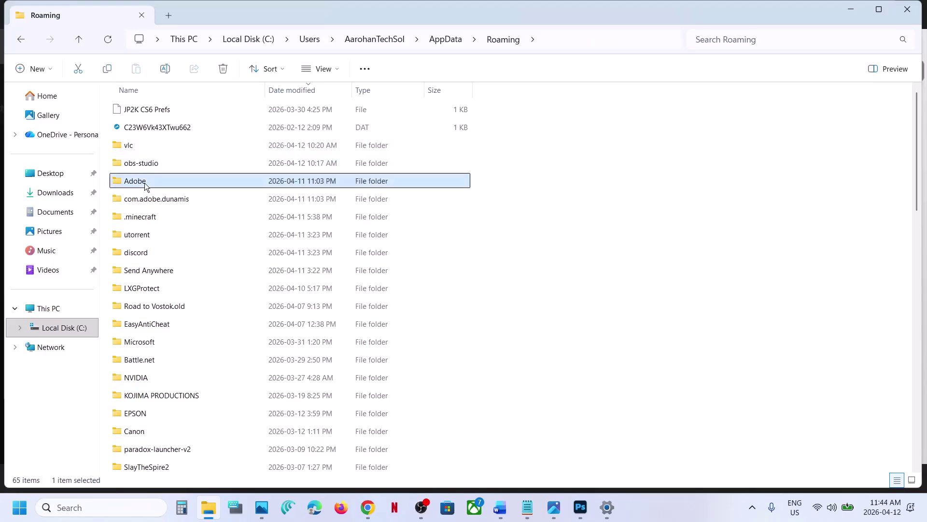
{"action": "double_click", "coordinate": [164, 182]}
{"action": "scroll", "coordinate": [201, 360], "scroll_direction": "down", "scroll_amount": 5}
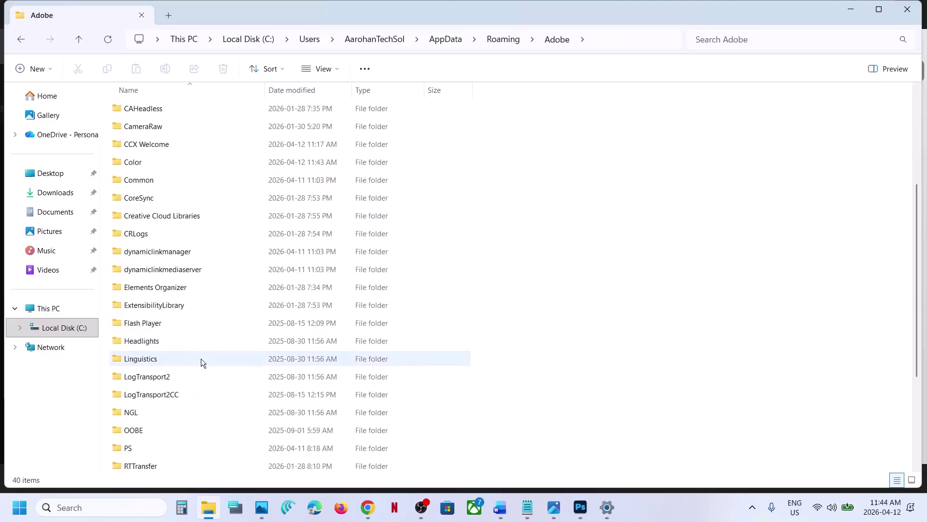
{"action": "scroll", "coordinate": [201, 358], "scroll_direction": "down", "scroll_amount": 1}
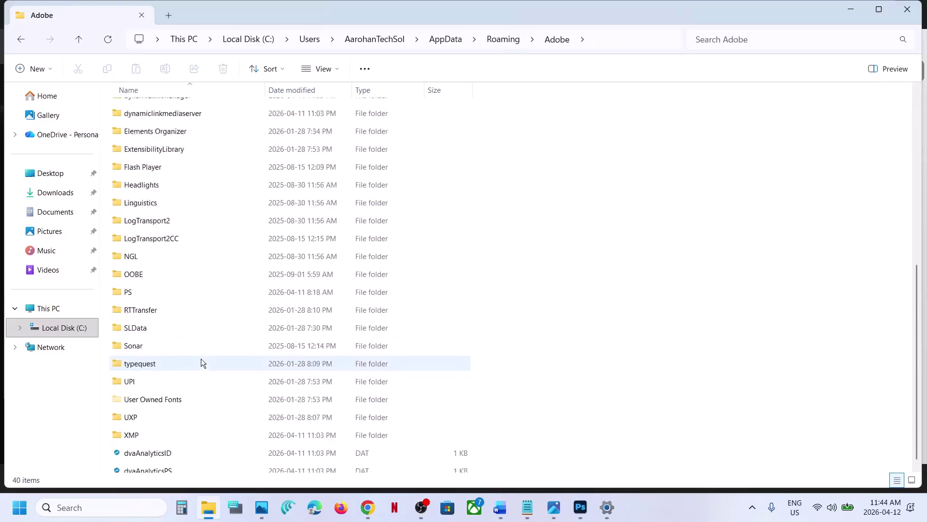
{"action": "left_click", "coordinate": [136, 412]}
{"action": "double_click", "coordinate": [161, 413]}
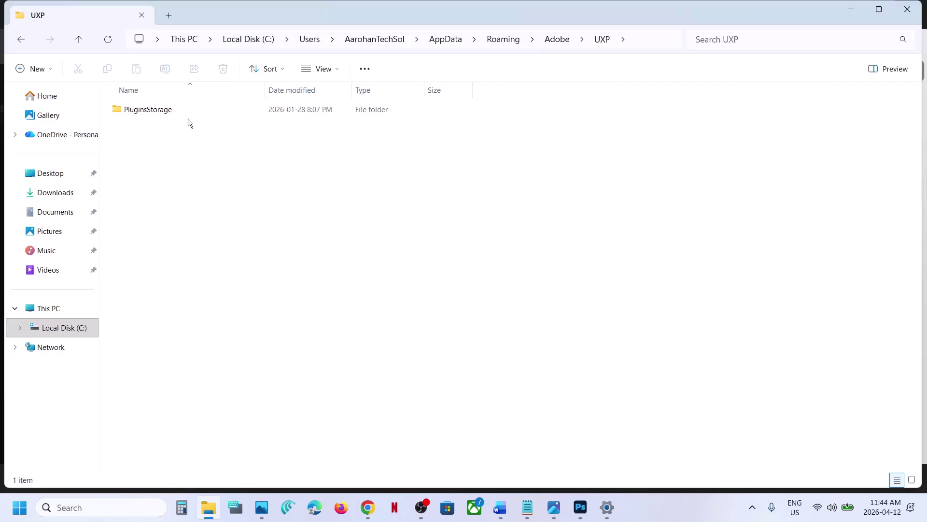
{"action": "double_click", "coordinate": [143, 115]}
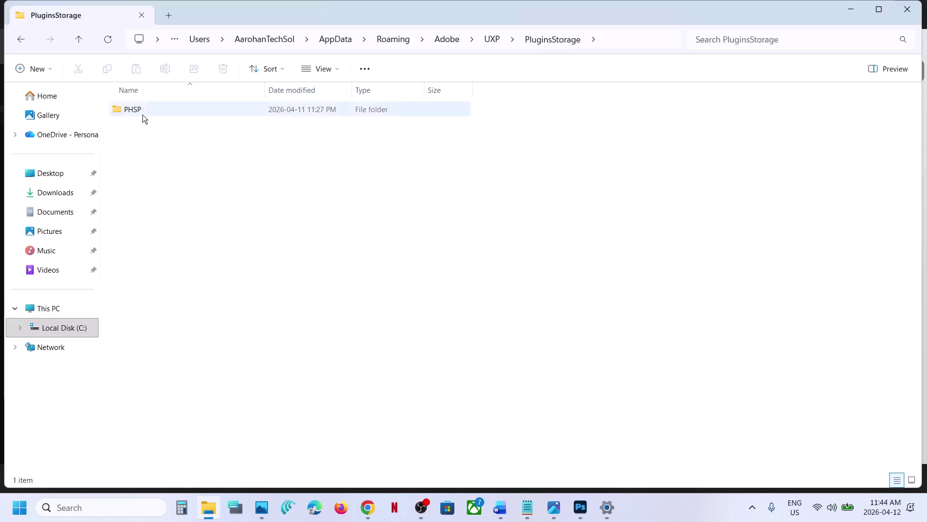
{"action": "double_click", "coordinate": [161, 108]}
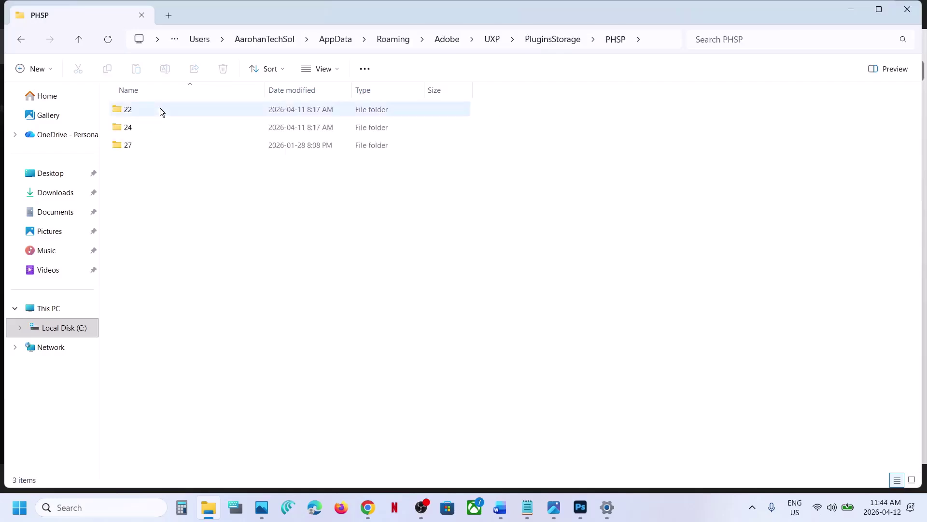
- Back up the 27 folder from PHSP by copying it to the desktop
{"action": "right_click", "coordinate": [137, 143]}
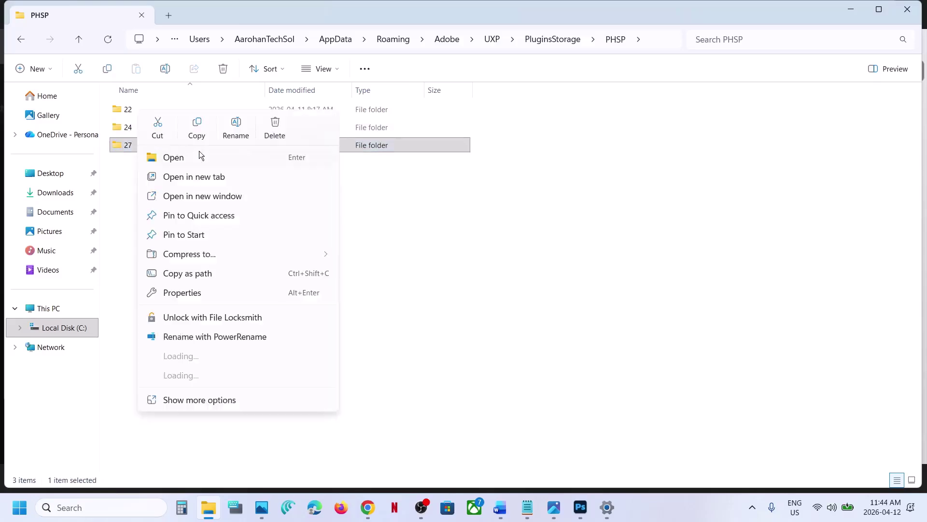
{"action": "left_click", "coordinate": [197, 133]}
{"action": "key", "text": "super+d"}
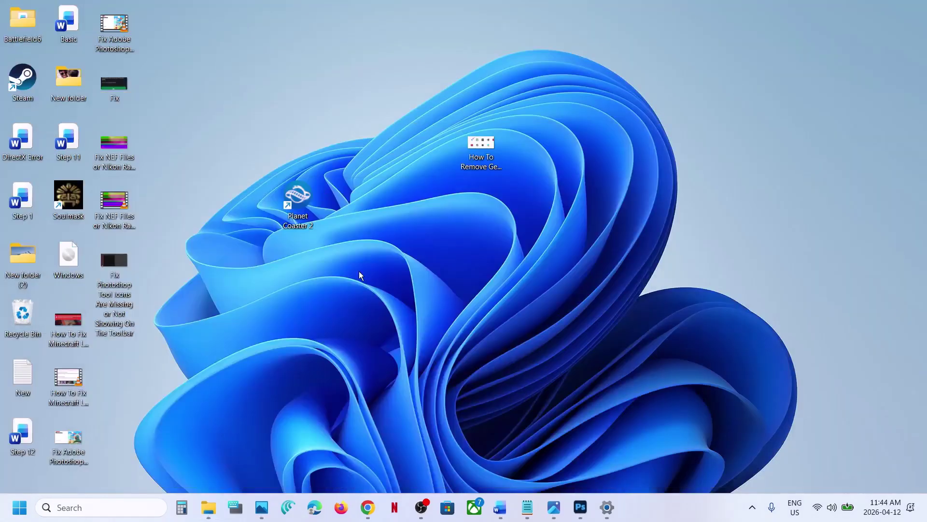
{"action": "key", "text": "ctrl+v"}
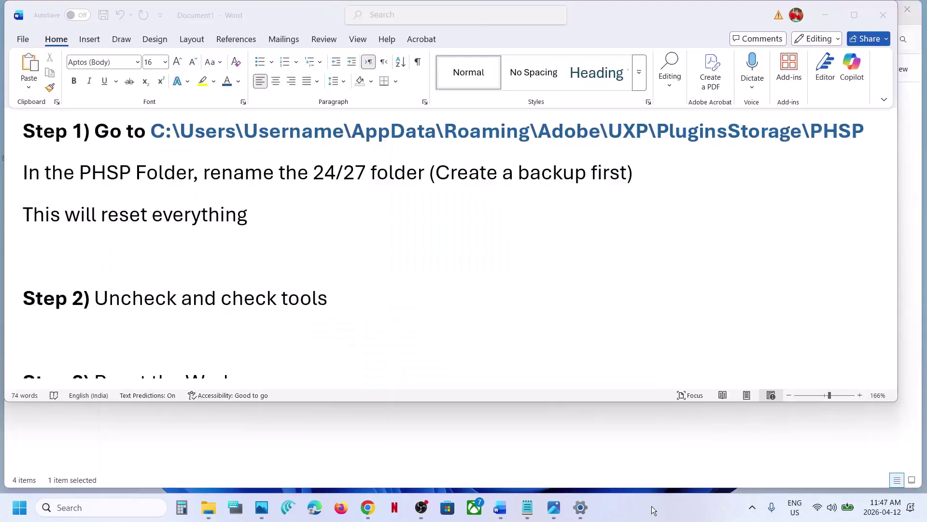
- Review the Step 1 note "This will reset everything" in the Word document, and return to the PHSP folder
{"action": "left_click", "coordinate": [49, 229]}
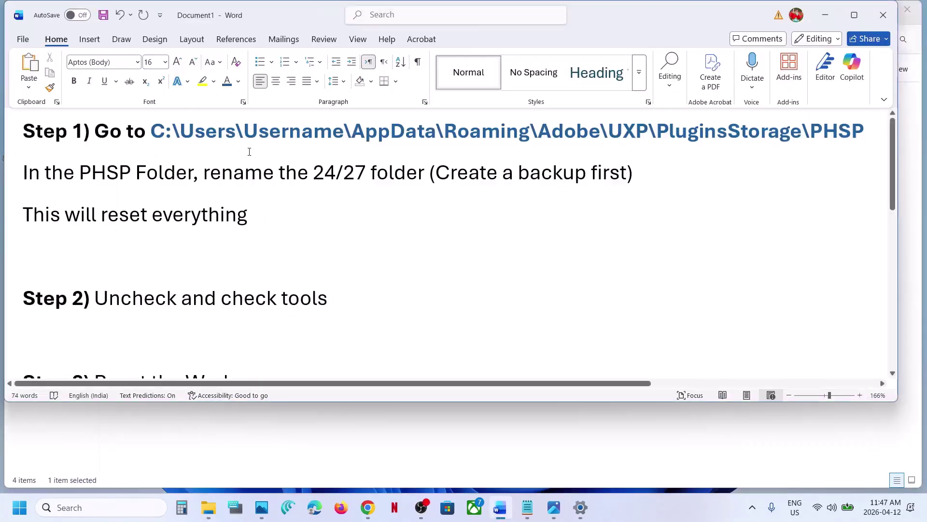
{"action": "left_click_drag", "start_coordinate": [25, 211], "coordinate": [260, 215]}
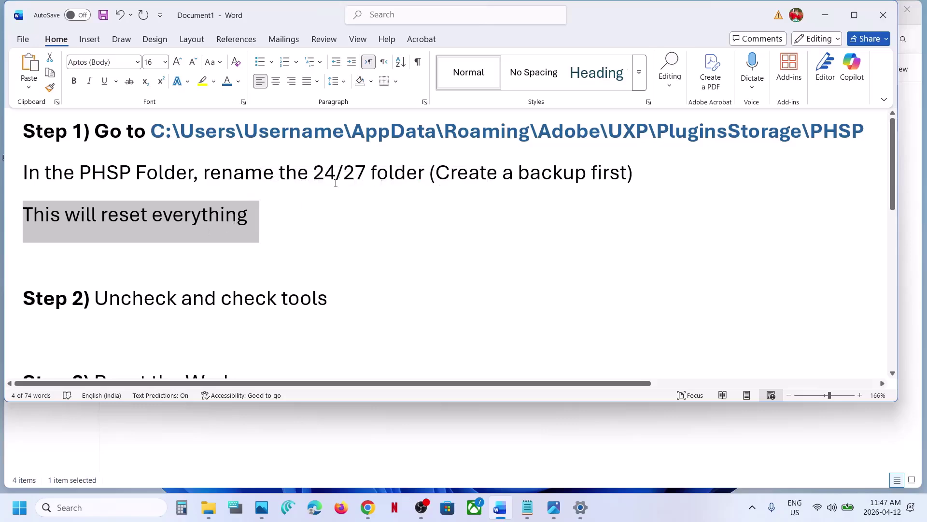
{"action": "left_click", "coordinate": [664, 517]}
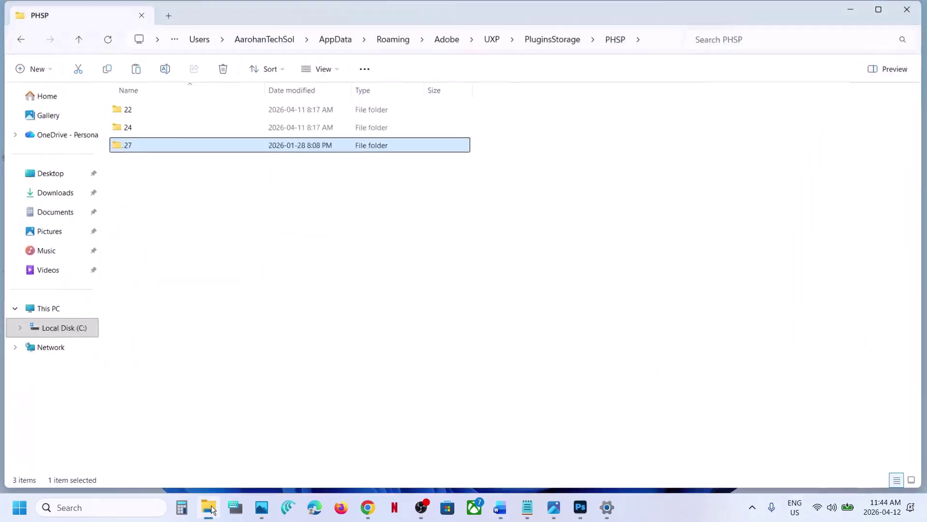
- Rename the 27 folder to 27.old, closing Photoshop to release the folder and retrying the rename
{"action": "right_click", "coordinate": [152, 144]}
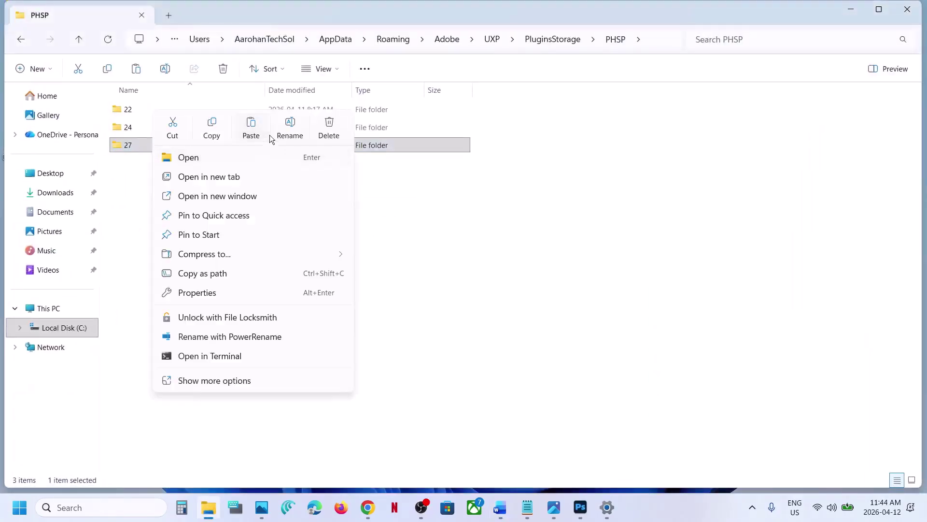
{"action": "left_click", "coordinate": [290, 127]}
{"action": "left_click", "coordinate": [144, 146]}
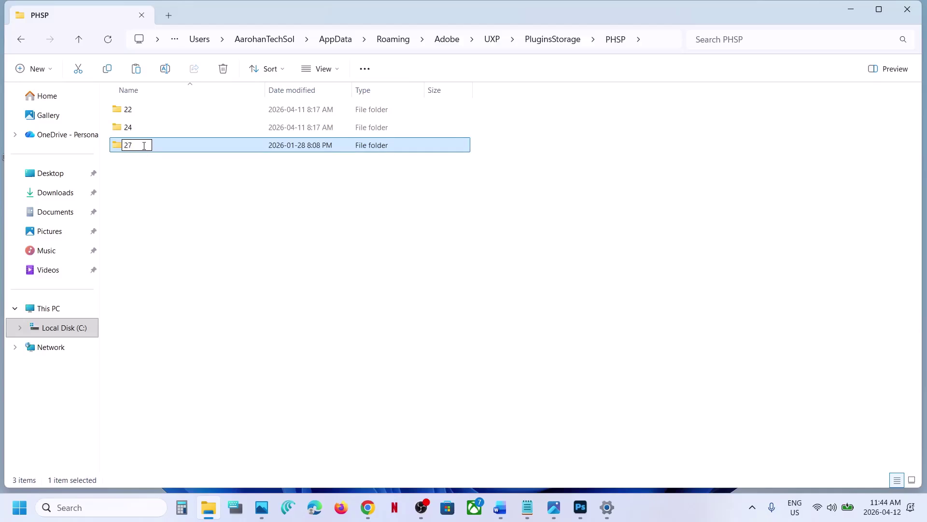
{"action": "type", "text": ".old"}
{"action": "key", "text": "Return"}
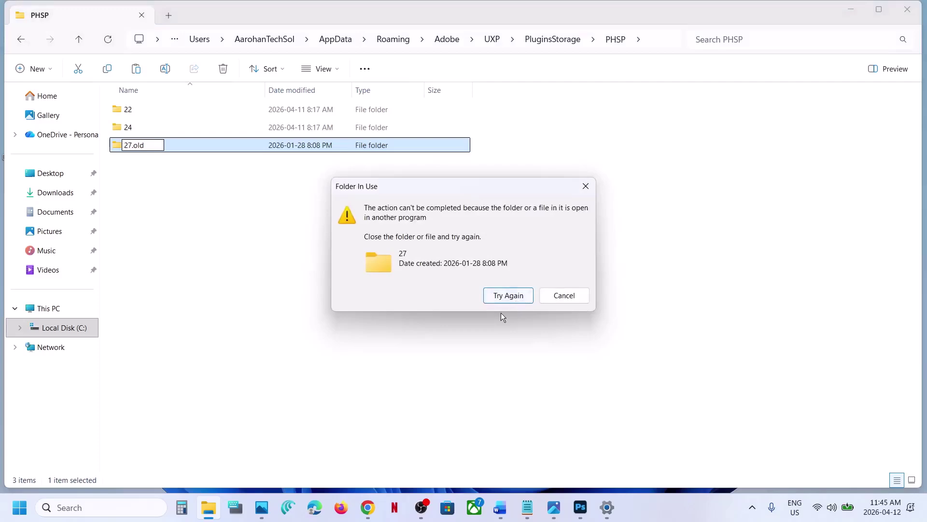
{"action": "left_click", "coordinate": [580, 508]}
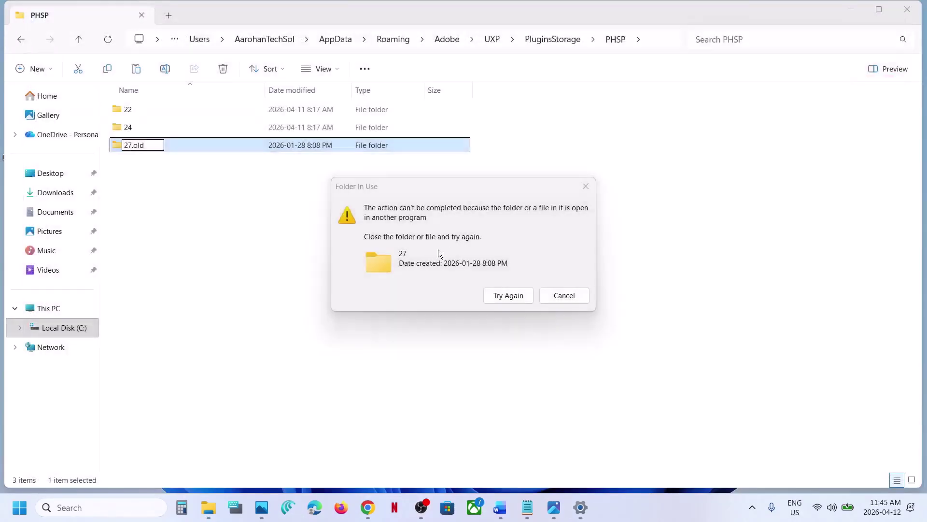
{"action": "left_click", "coordinate": [521, 295]}
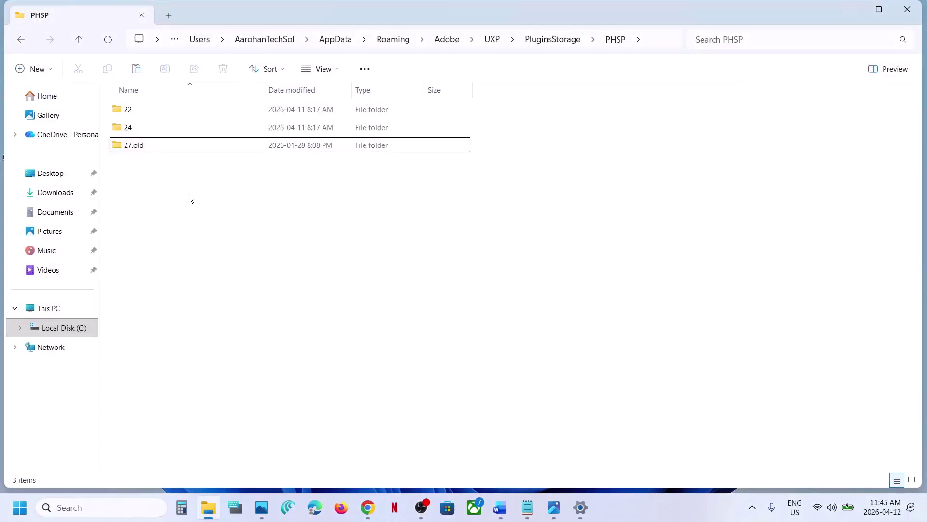
{"action": "left_click", "coordinate": [130, 146]}
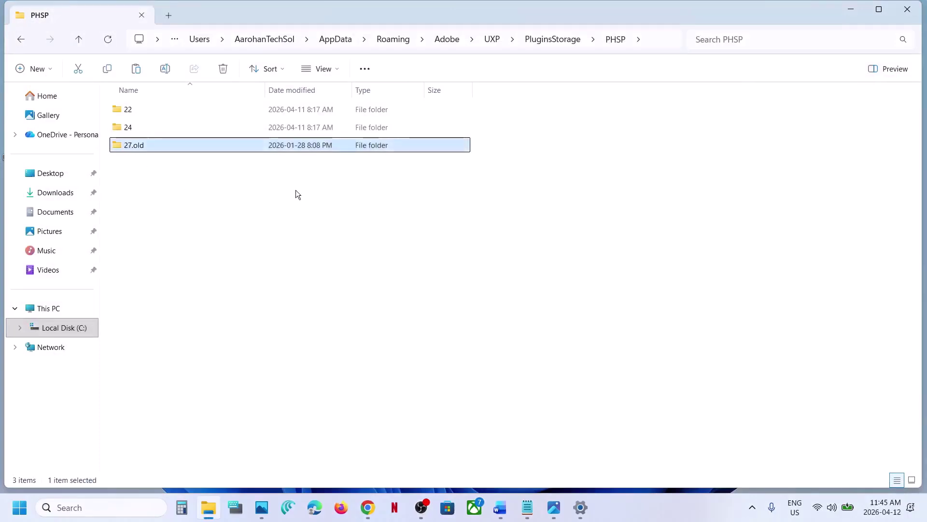
{"action": "left_click", "coordinate": [143, 127]}
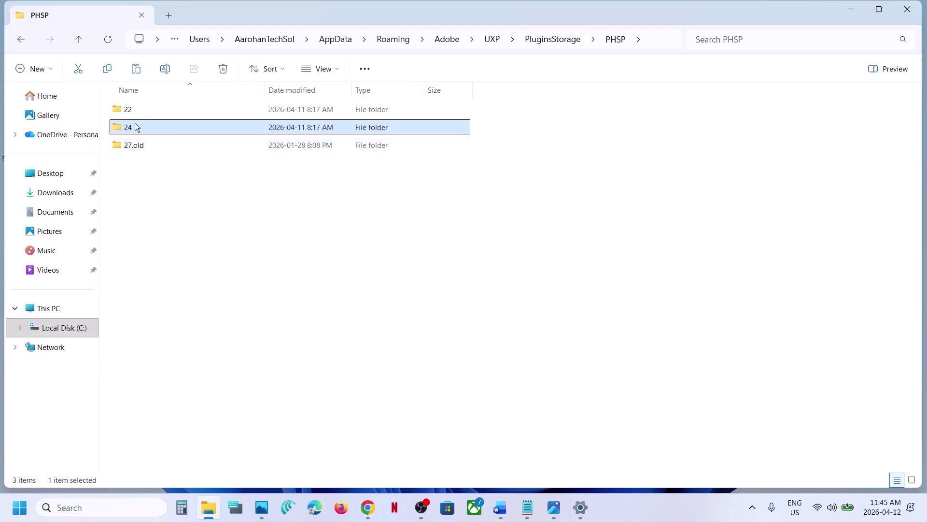
{"action": "left_click", "coordinate": [134, 148]}
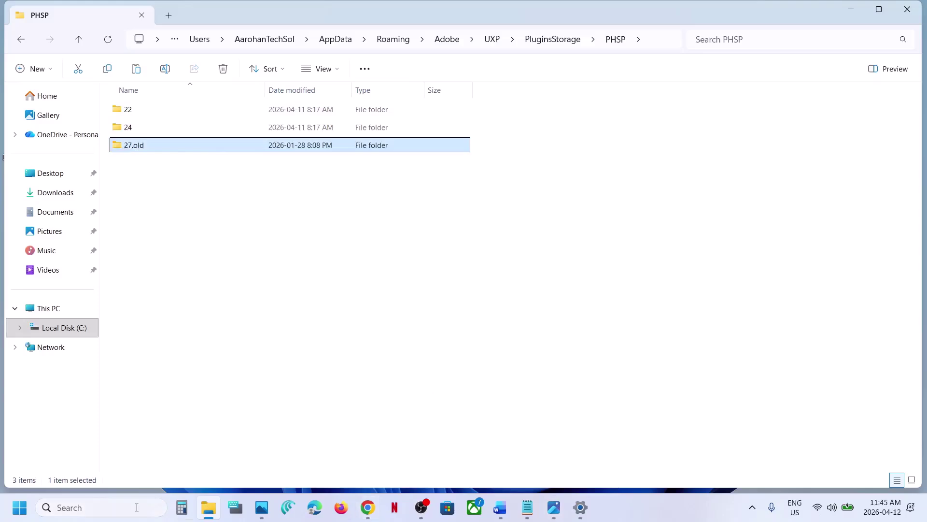
- Switch to the Word notes and review Step 2, "Uncheck and check tools"
{"action": "left_click", "coordinate": [500, 508]}
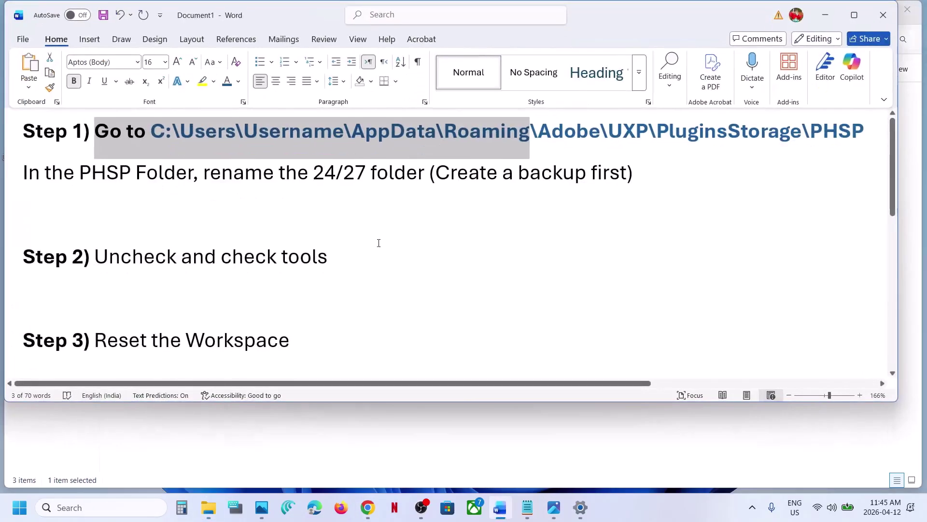
{"action": "left_click", "coordinate": [376, 240]}
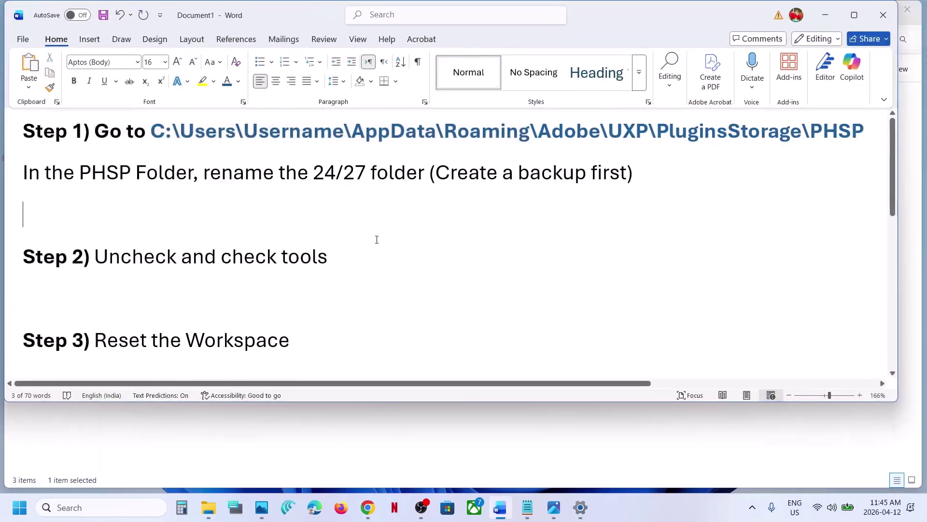
{"action": "left_click", "coordinate": [95, 258], "text": "shift"}
- Find Photoshop with Windows search, launch it and allow it to make changes to the device
{"action": "left_click", "coordinate": [124, 507]}
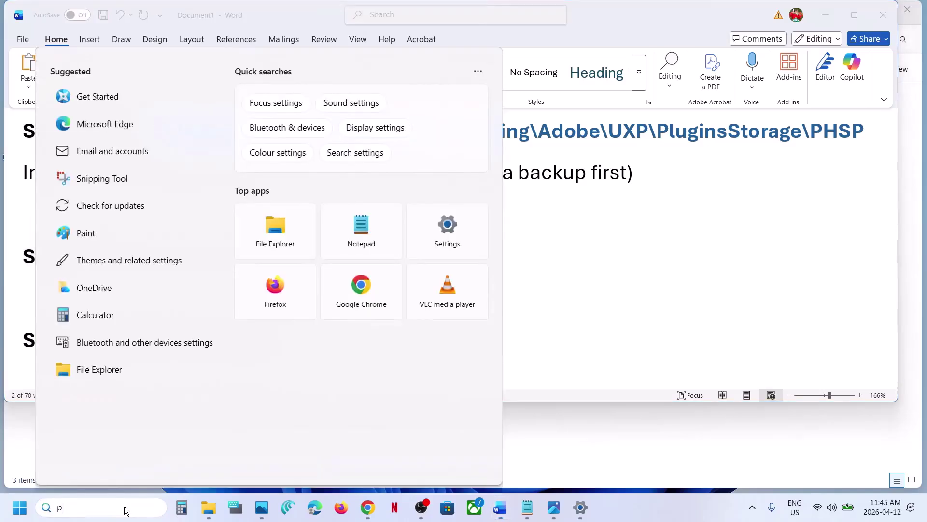
{"action": "type", "text": "photo"}
{"action": "key", "text": "Return"}
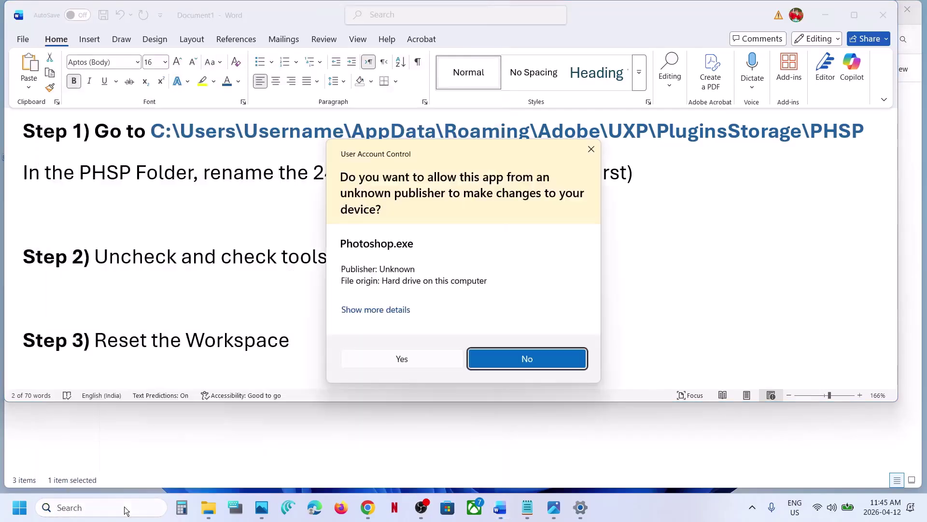
{"action": "left_click", "coordinate": [397, 361]}
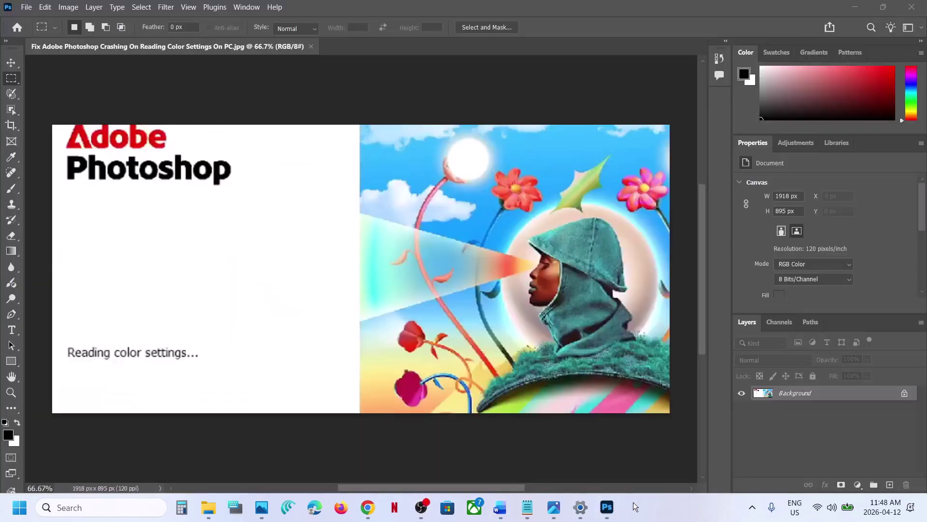
- Turn the Tools panel's display off and back on in Photoshop
{"action": "left_click", "coordinate": [248, 7]}
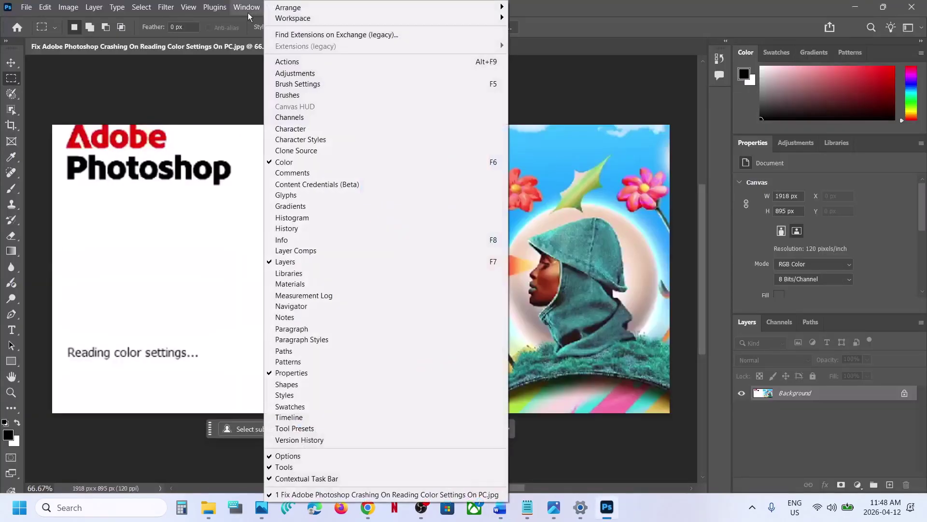
{"action": "left_click", "coordinate": [287, 467]}
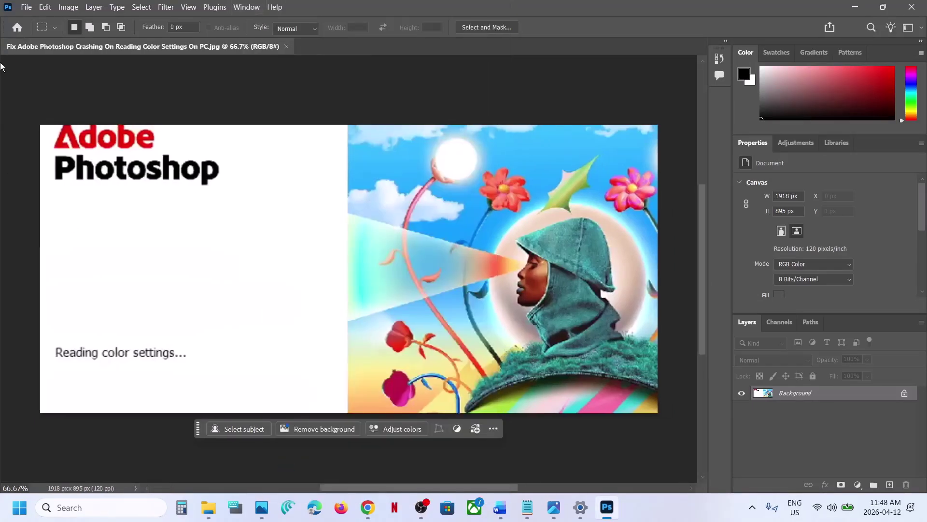
{"action": "left_click", "coordinate": [246, 6]}
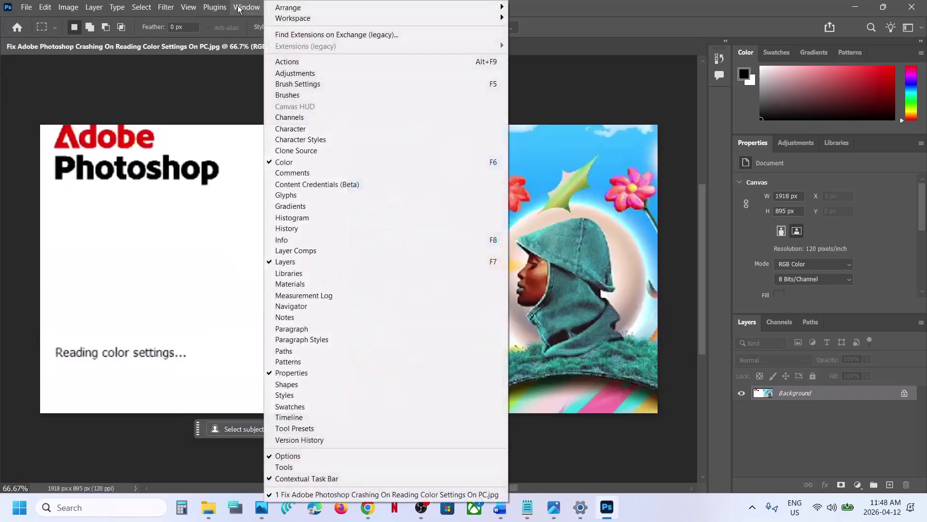
{"action": "left_click", "coordinate": [289, 467]}
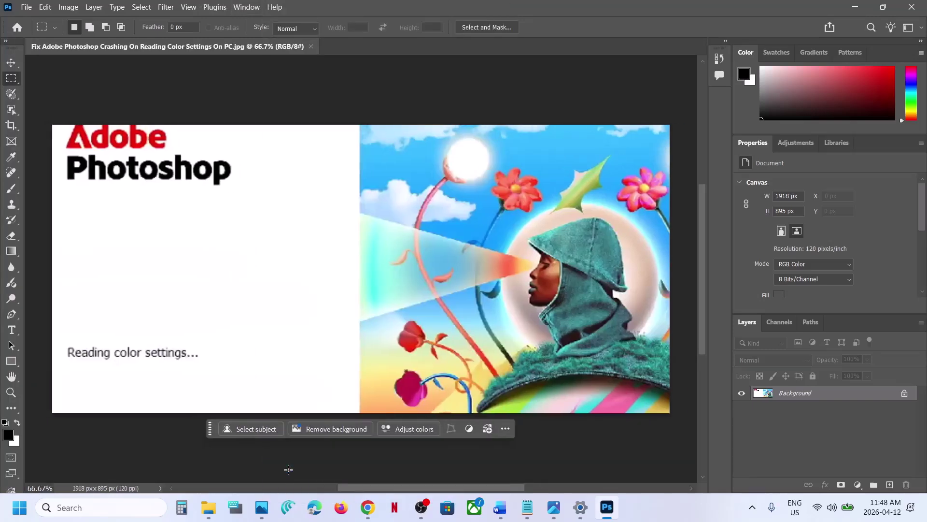
- Switch to the Word notes and bring Step 3, "Reset the Workspace", into view
{"action": "left_click", "coordinate": [500, 507]}
{"action": "scroll", "coordinate": [241, 307], "scroll_direction": "down", "scroll_amount": 2}
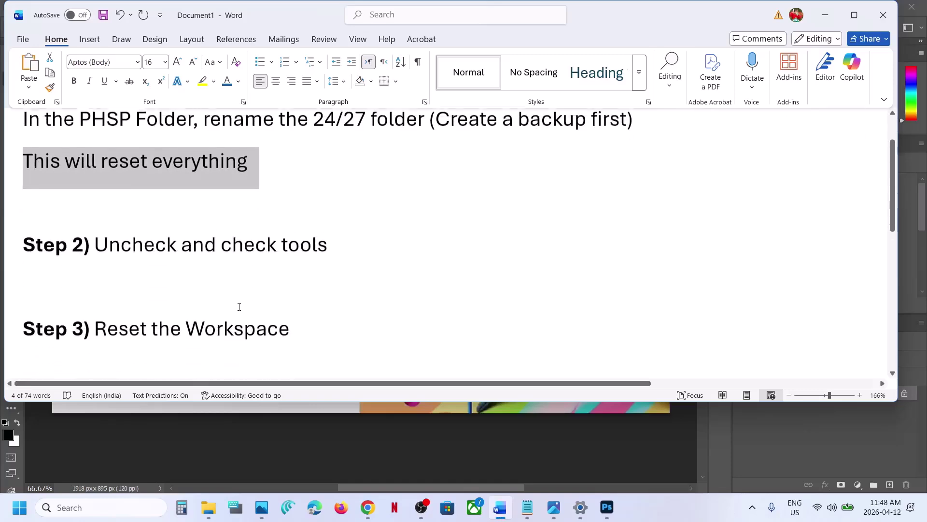
- Highlight "Reset the Workspace" in the Word notes, return to Photoshop and reset the Essentials workspace
{"action": "left_click_drag", "start_coordinate": [123, 320], "coordinate": [367, 315]}
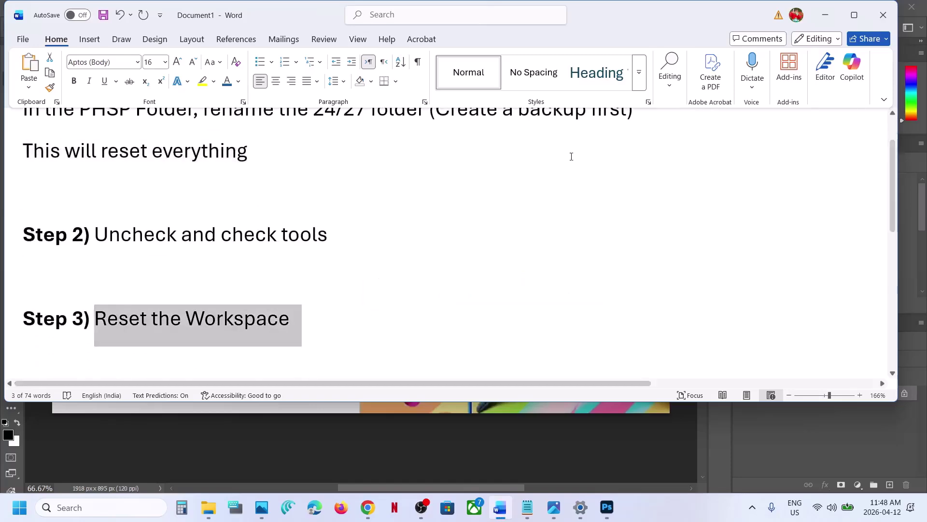
{"action": "left_click", "coordinate": [823, 16]}
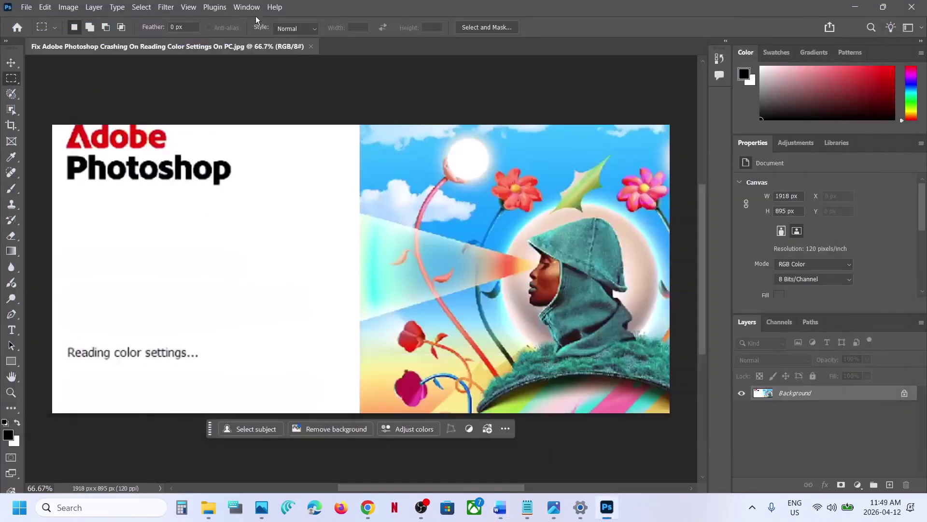
{"action": "left_click", "coordinate": [247, 7]}
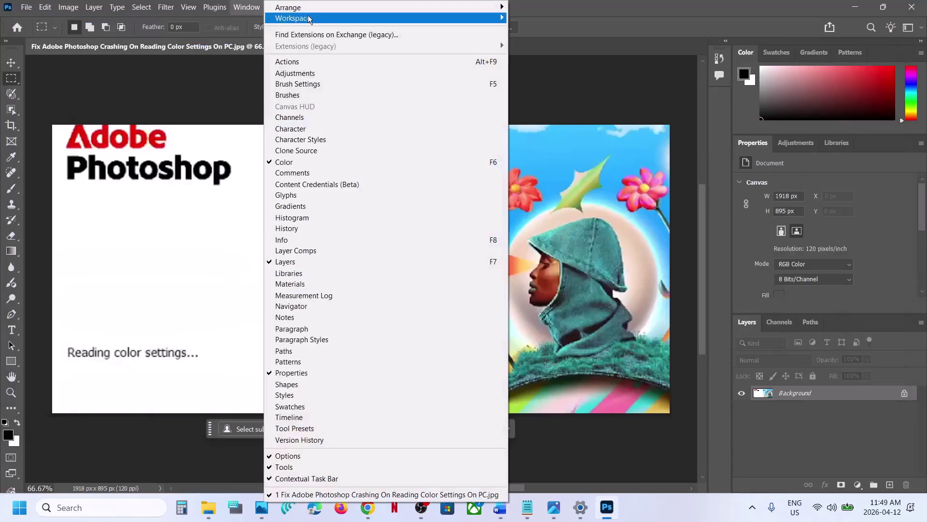
{"action": "mouse_move", "coordinate": [311, 18]}
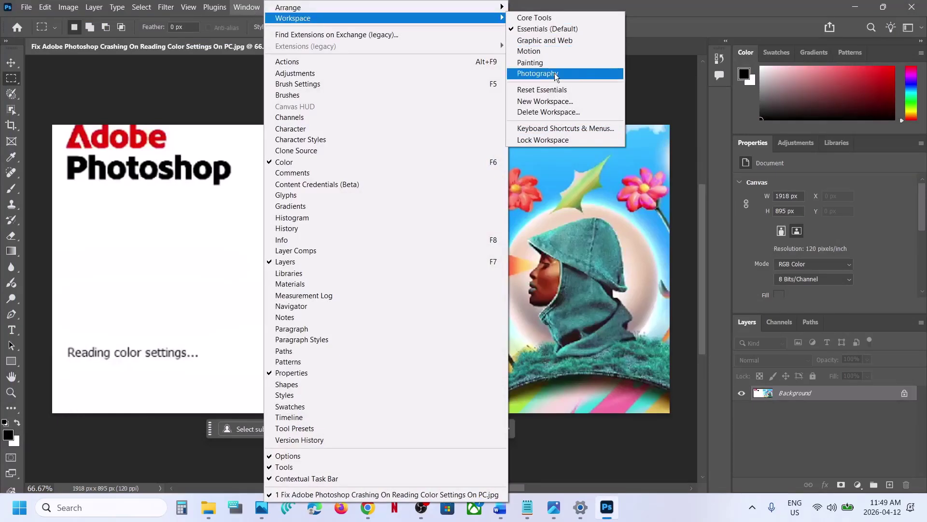
{"action": "left_click", "coordinate": [552, 90]}
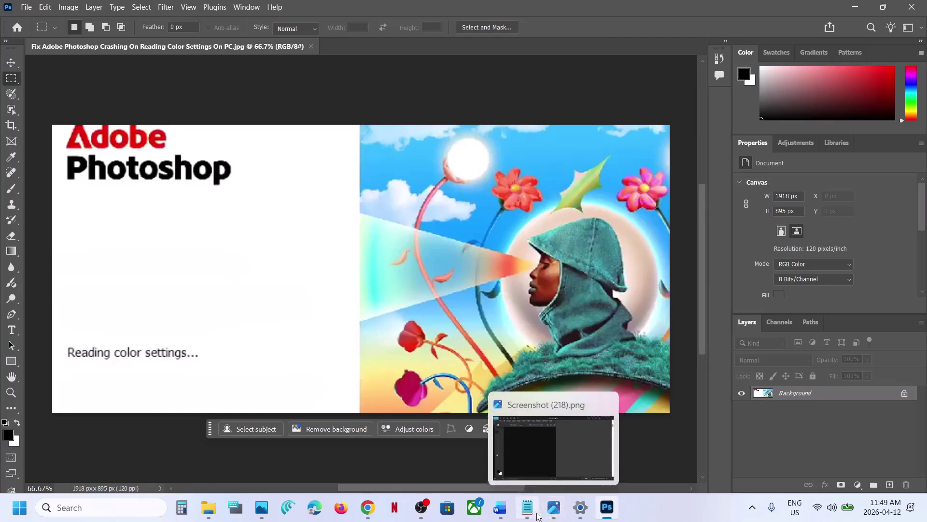
- Switch to the Word notes and highlight Step 4, "Reset Preferences on Quit"
{"action": "left_click", "coordinate": [505, 515]}
{"action": "scroll", "coordinate": [337, 280], "scroll_direction": "down", "scroll_amount": 3}
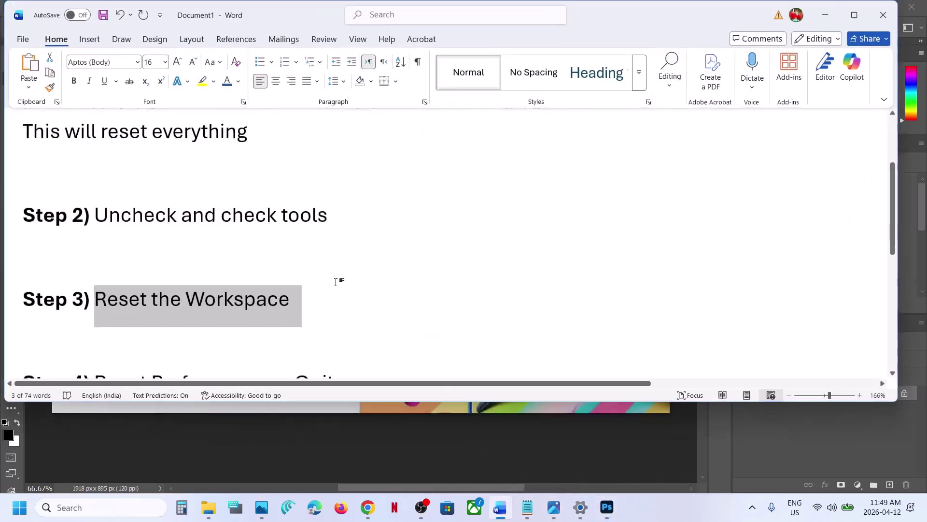
{"action": "left_click_drag", "start_coordinate": [112, 294], "coordinate": [415, 294]}
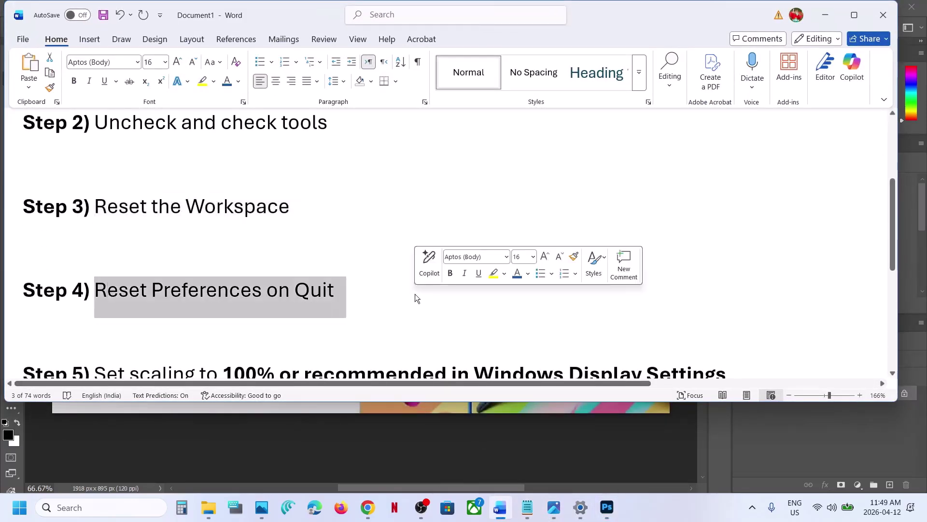
- Return to Photoshop and set its general preferences to reset on quit, confirming the request
{"action": "left_click", "coordinate": [826, 15]}
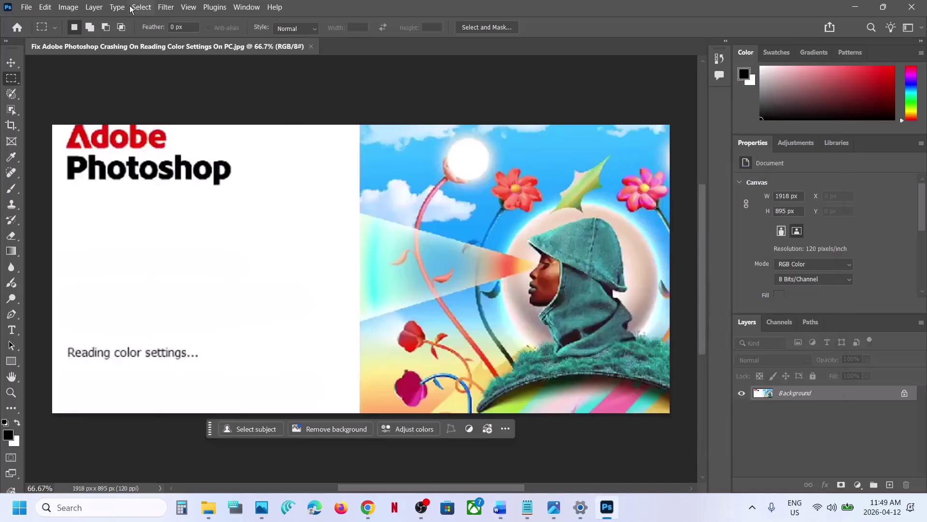
{"action": "left_click", "coordinate": [46, 11]}
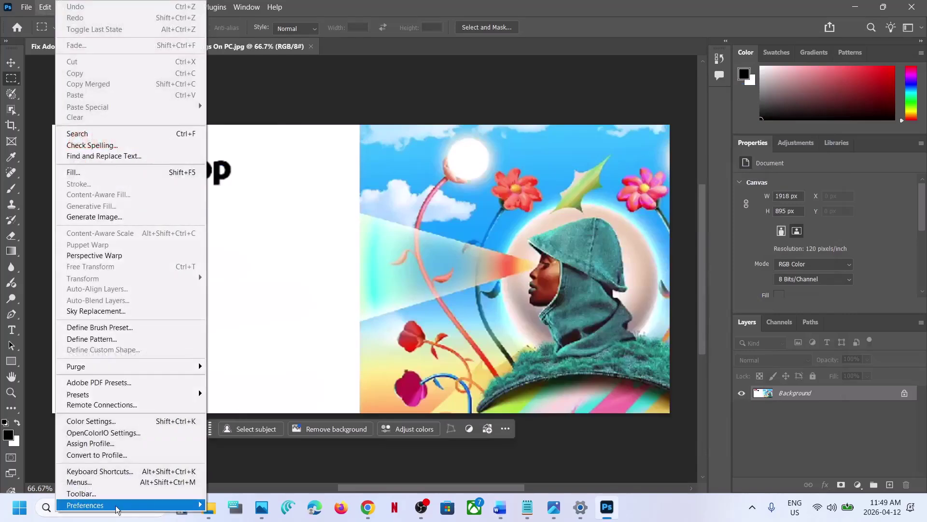
{"action": "mouse_move", "coordinate": [96, 504]}
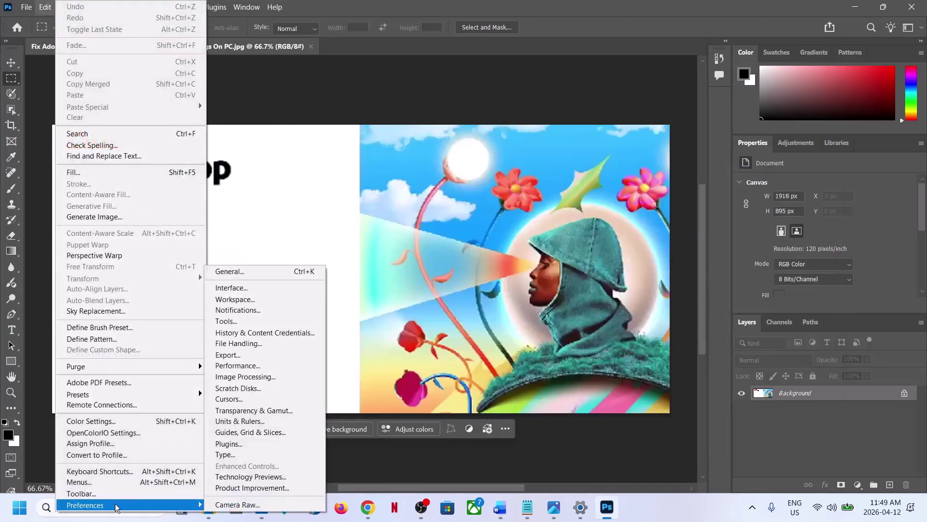
{"action": "left_click", "coordinate": [254, 271]}
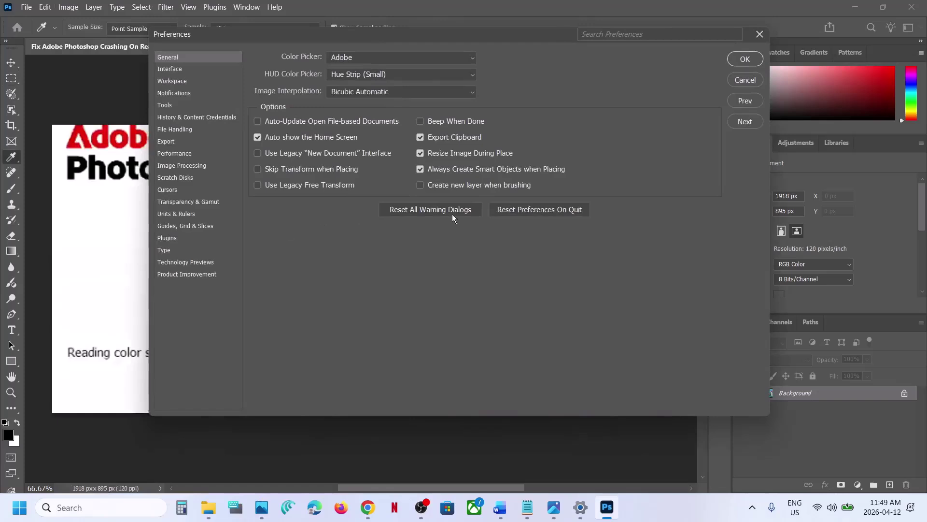
{"action": "left_click", "coordinate": [542, 213]}
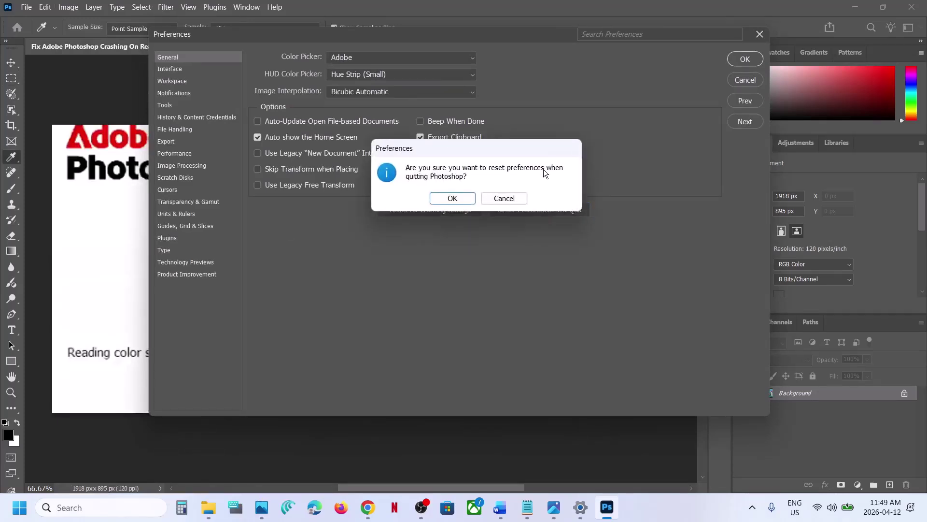
{"action": "left_click", "coordinate": [455, 199]}
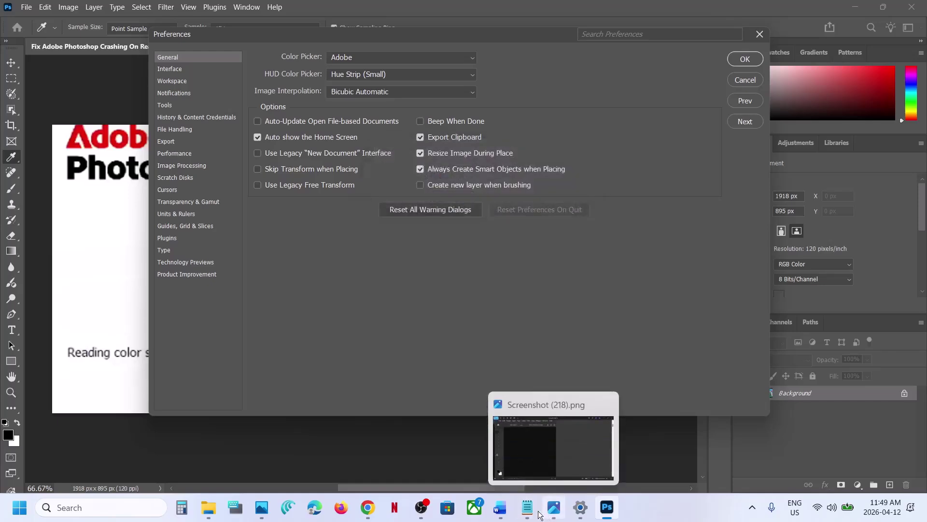
- Switch to the Word notes and review Step 5 about setting the scaling in Windows Display Settings
{"action": "left_click", "coordinate": [499, 516]}
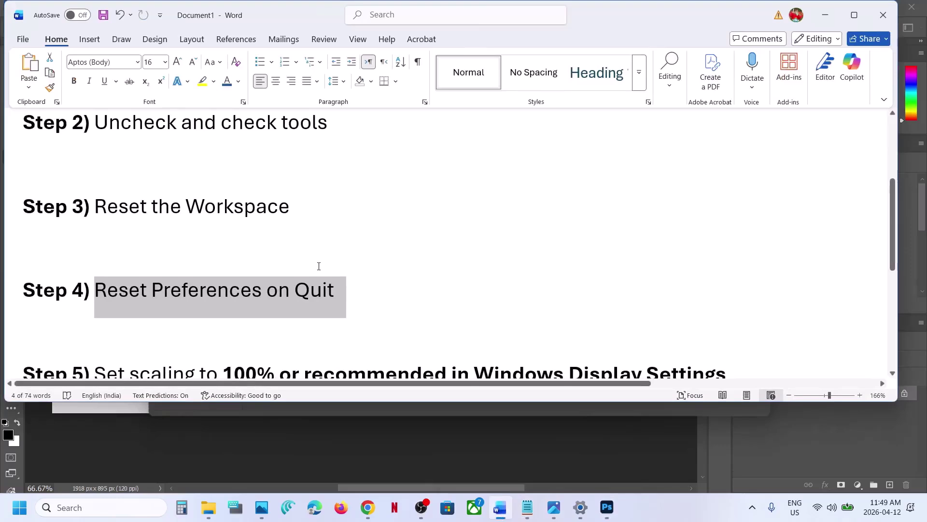
{"action": "scroll", "coordinate": [318, 266], "scroll_direction": "down", "scroll_amount": 1}
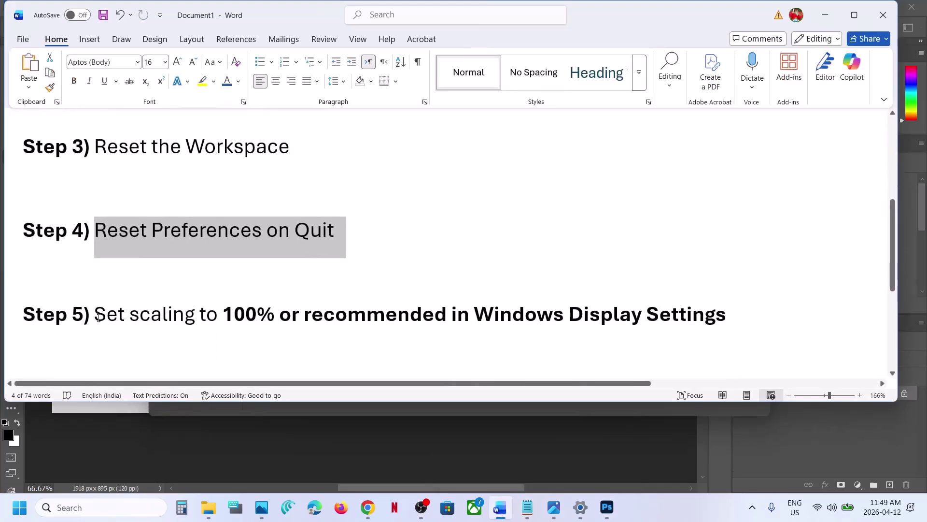
{"action": "left_click_drag", "start_coordinate": [96, 315], "coordinate": [355, 312]}
{"action": "left_click", "coordinate": [386, 313]}
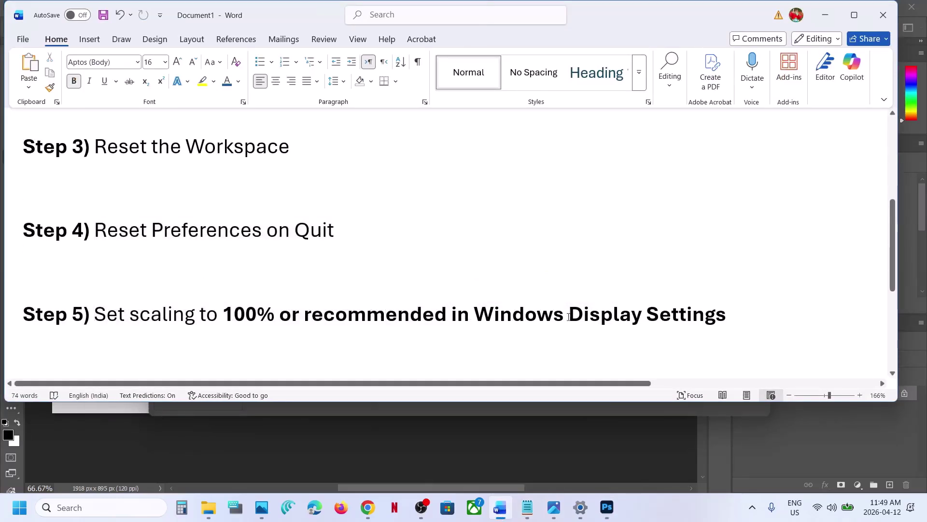
- Open the Windows display settings from the desktop, try a scale of 100% and return it to 125% (Recommended)
{"action": "key", "text": "super+d"}
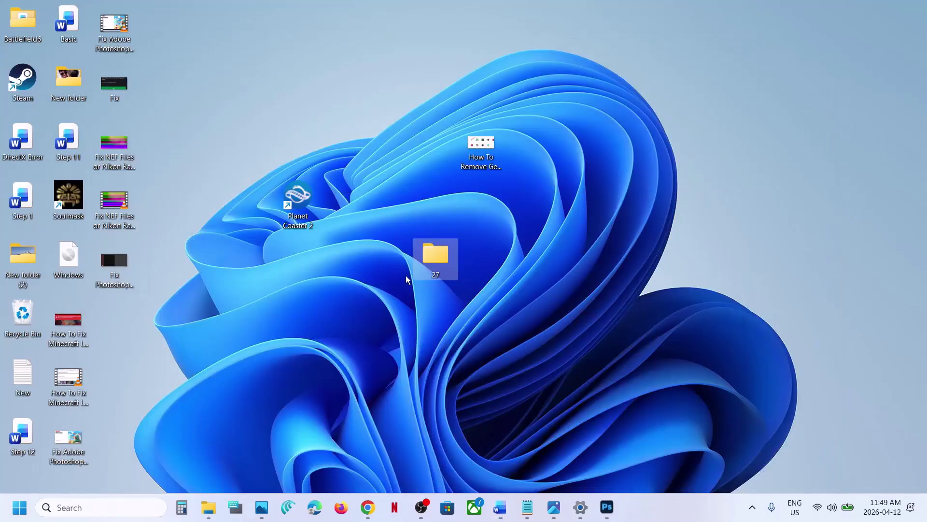
{"action": "right_click", "coordinate": [358, 280]}
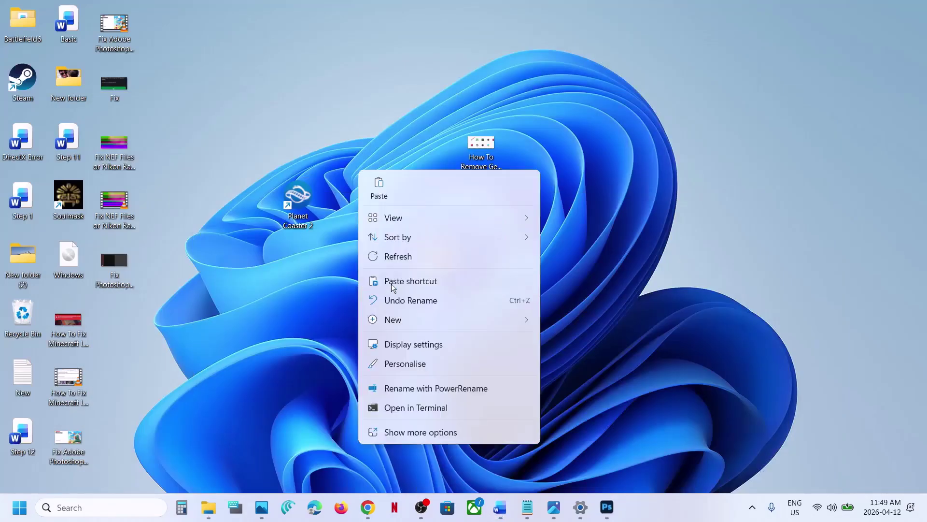
{"action": "left_click", "coordinate": [415, 343]}
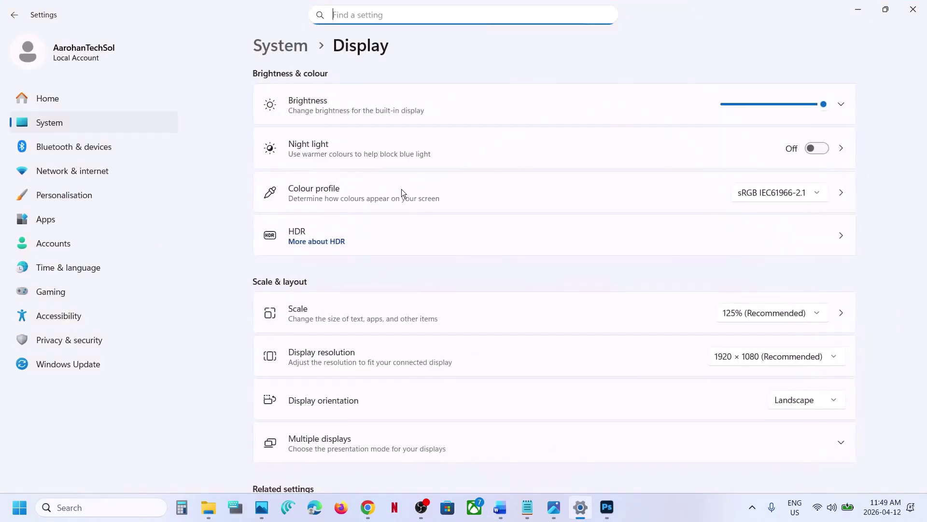
{"action": "left_click", "coordinate": [744, 313]}
{"action": "left_click", "coordinate": [768, 313]}
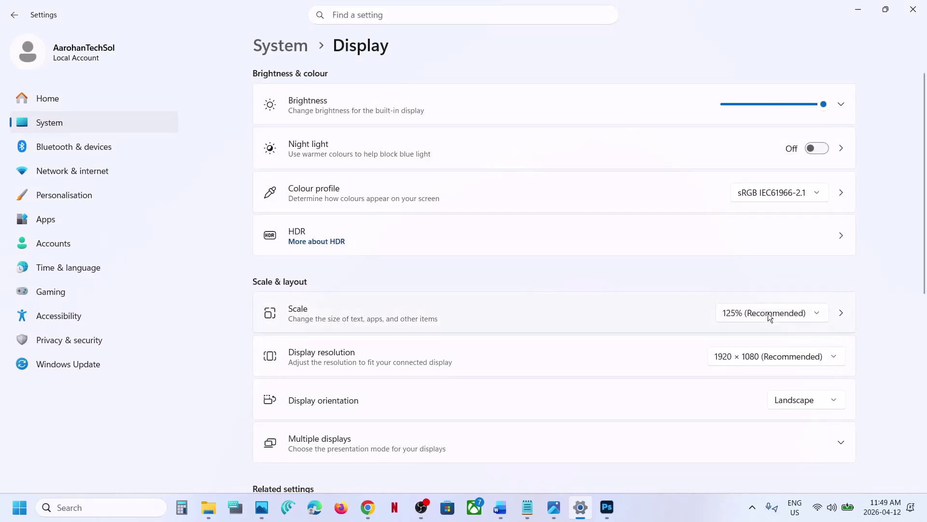
{"action": "left_click", "coordinate": [755, 315]}
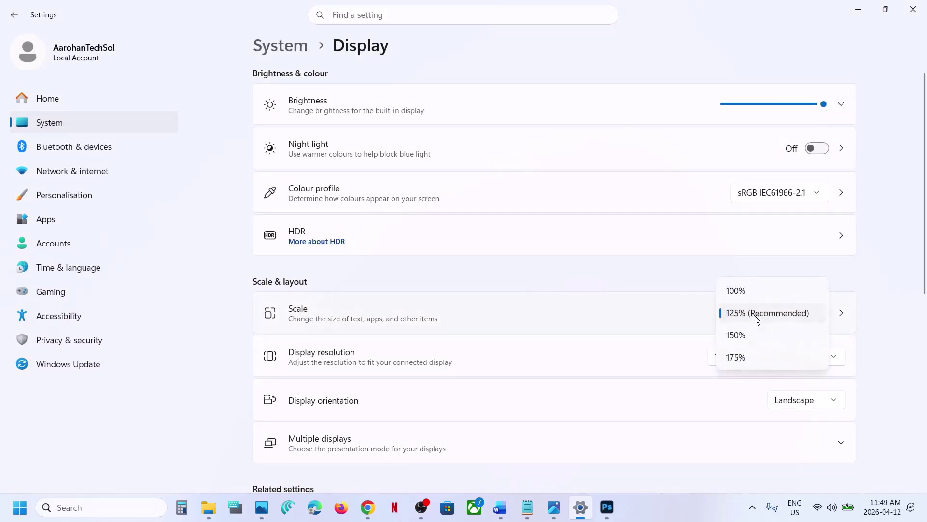
{"action": "left_click", "coordinate": [744, 292]}
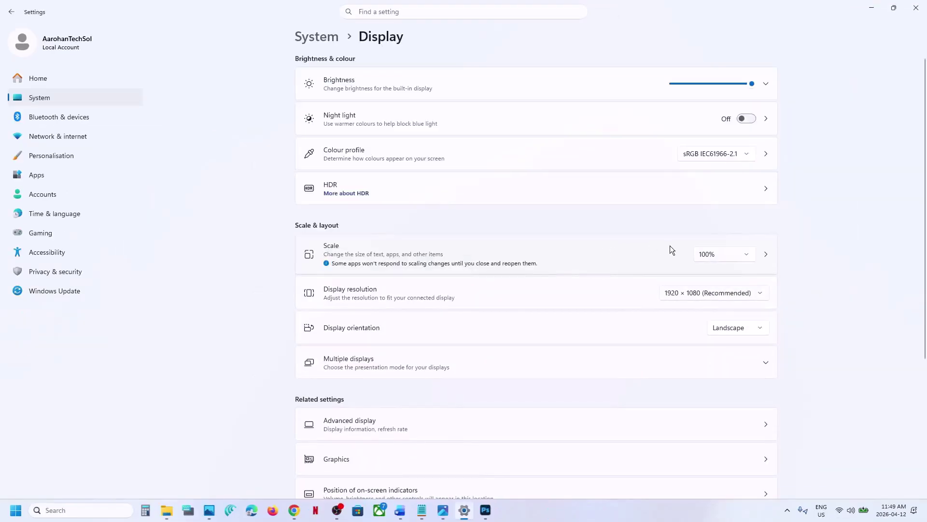
{"action": "left_click", "coordinate": [707, 253]}
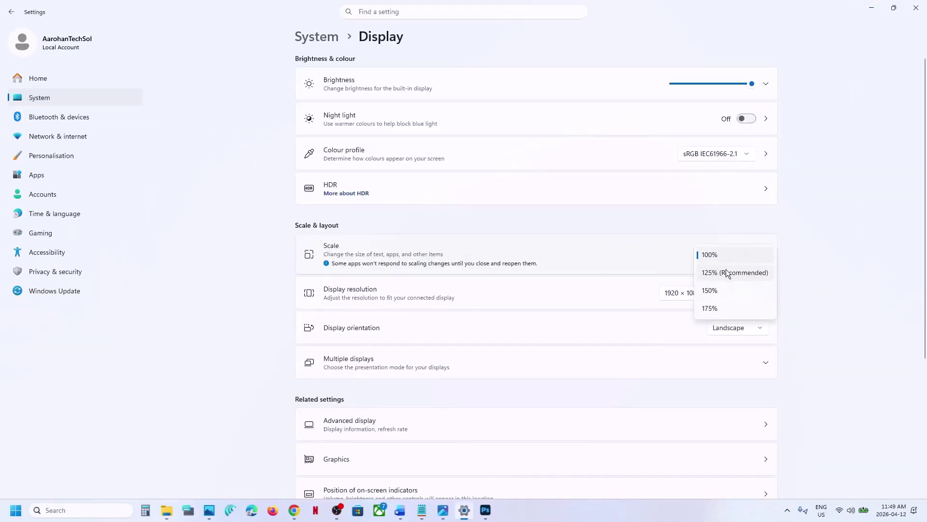
{"action": "left_click", "coordinate": [727, 273]}
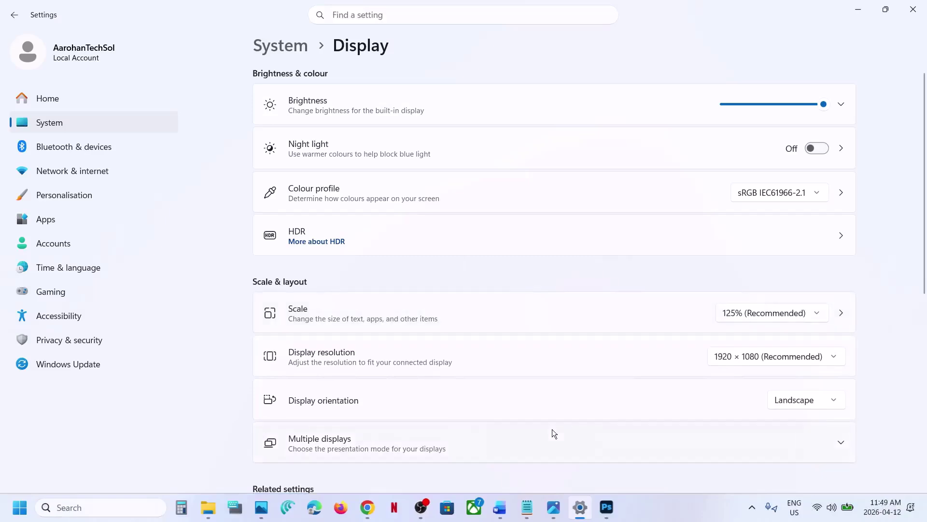
- Switch to the Word notes and review Step 6 on deleting the Adobe Photoshop settings file at launch
{"action": "left_click", "coordinate": [500, 507]}
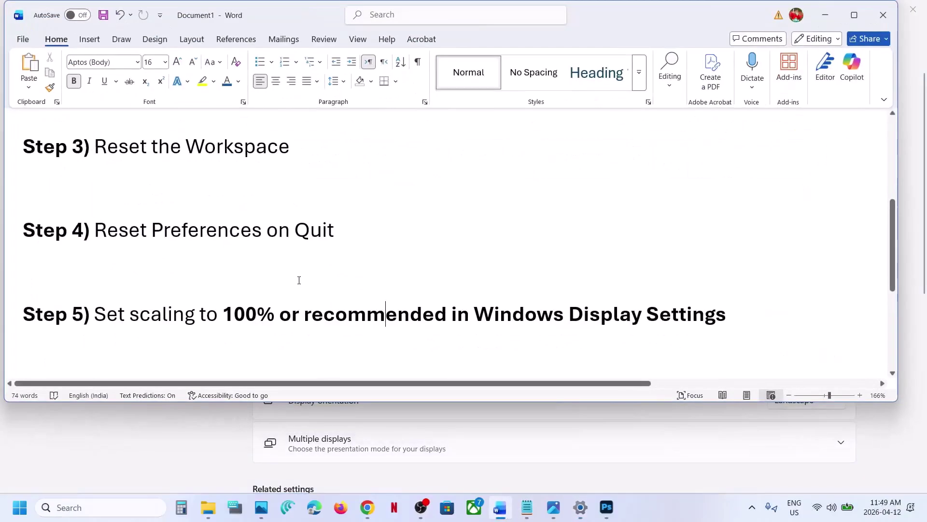
{"action": "scroll", "coordinate": [299, 281], "scroll_direction": "down", "scroll_amount": 2}
{"action": "scroll", "coordinate": [158, 261], "scroll_direction": "down", "scroll_amount": 1}
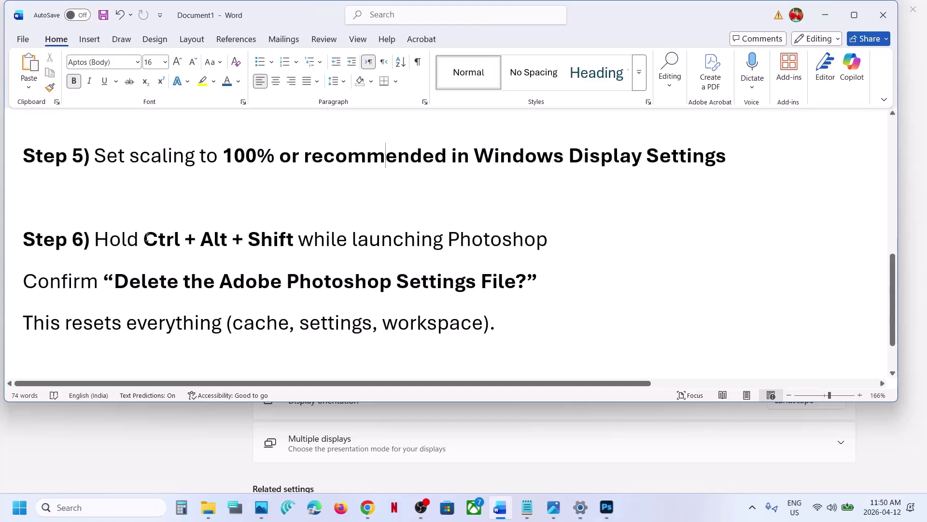
{"action": "left_click_drag", "start_coordinate": [146, 238], "coordinate": [457, 231]}
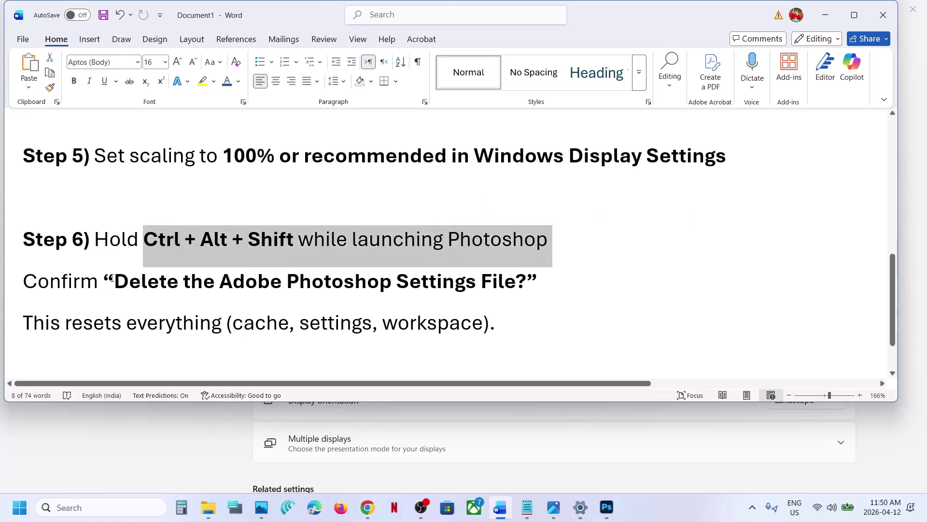
{"action": "left_click_drag", "start_coordinate": [115, 281], "coordinate": [515, 280]}
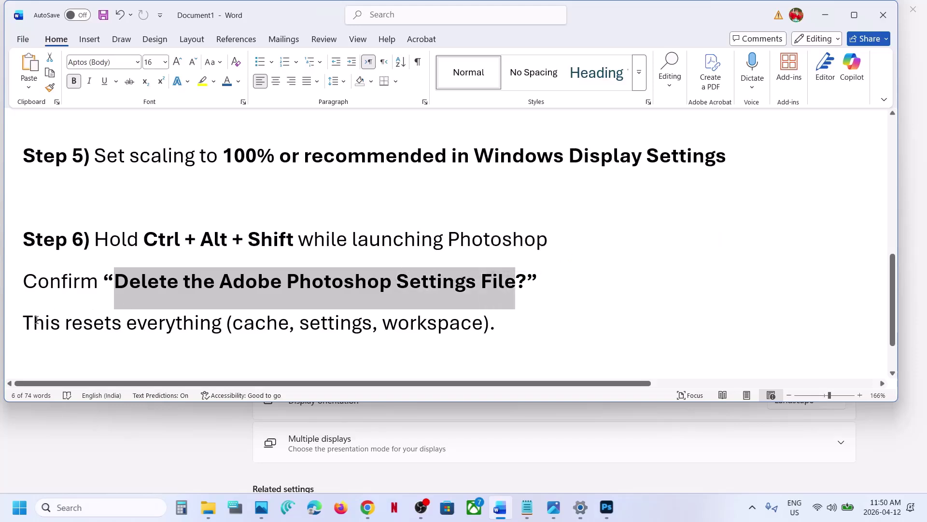
{"action": "left_click_drag", "start_coordinate": [36, 319], "coordinate": [432, 320]}
{"action": "left_click", "coordinate": [213, 285]}
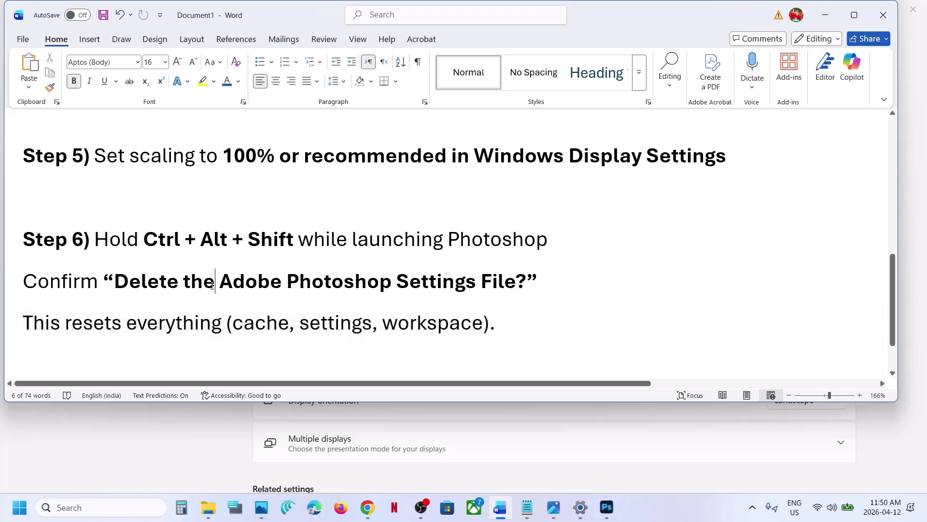
- Switch to Photoshop, close the Preferences dialog and quit the program
{"action": "left_click", "coordinate": [607, 500]}
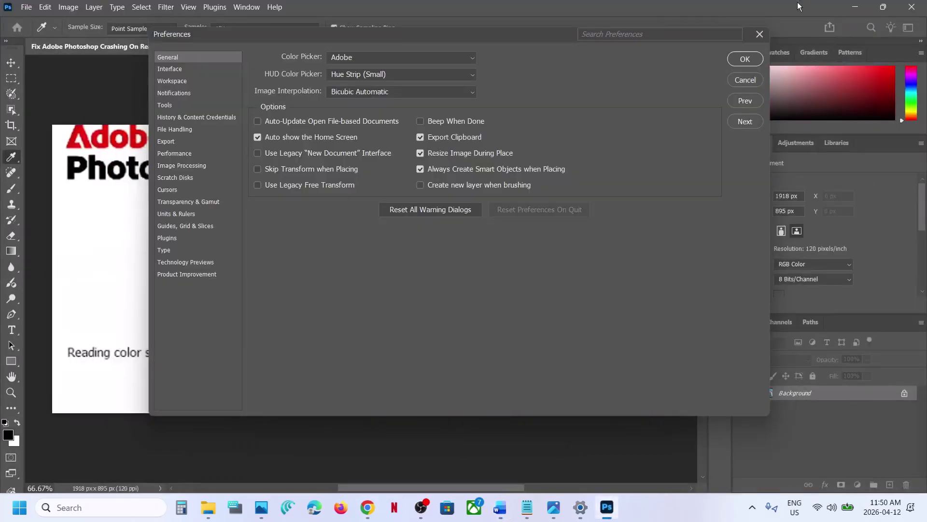
{"action": "left_click", "coordinate": [760, 34]}
{"action": "left_click", "coordinate": [922, 7]}
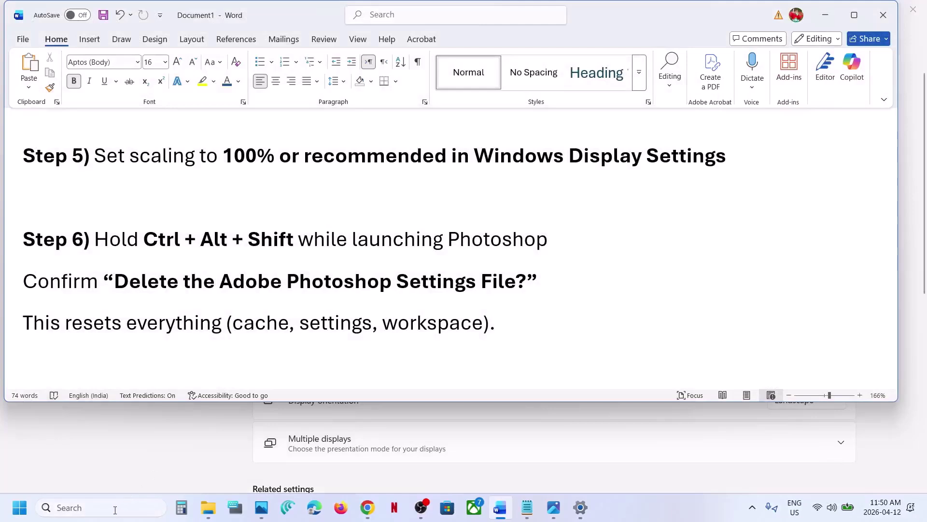
- Launch Adobe Photoshop 2026 with the settings reset from Step 6, allow it through User Account Control, and confirm deleting its settings file
{"action": "left_click_drag", "start_coordinate": [143, 239], "coordinate": [297, 240]}
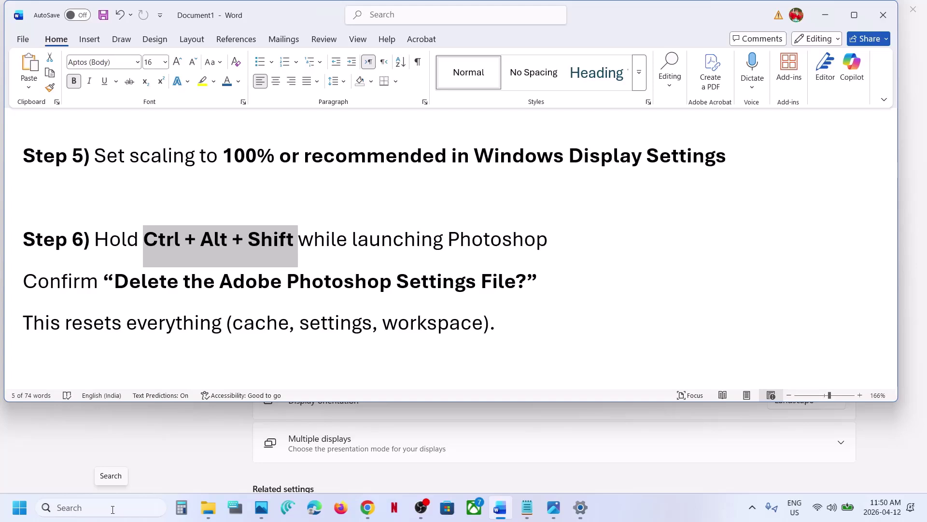
{"action": "left_click", "coordinate": [61, 505]}
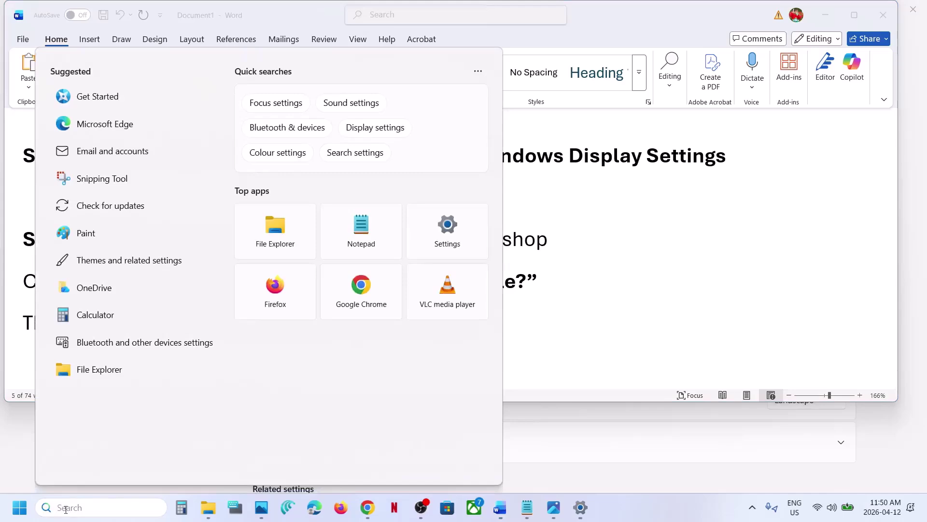
{"action": "type", "text": "phot"}
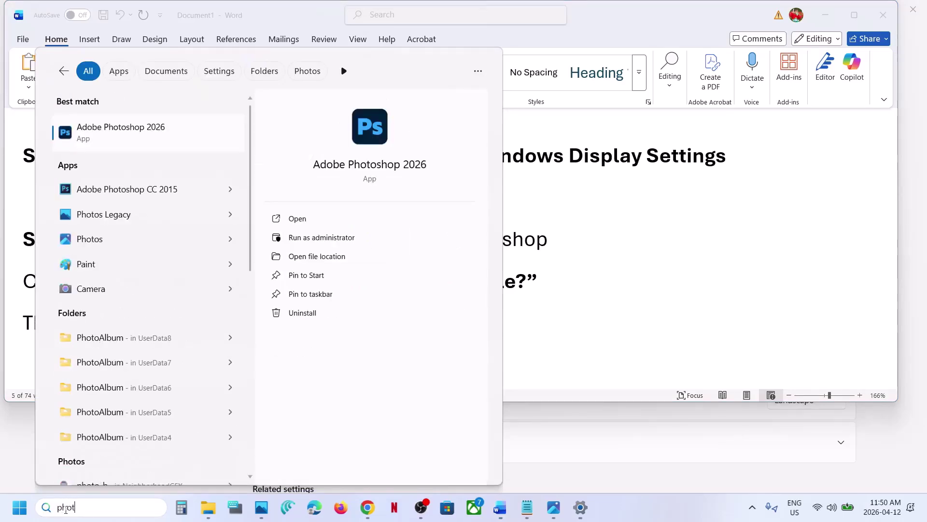
{"action": "left_click", "coordinate": [148, 132], "text": "ctrl+alt+shift"}
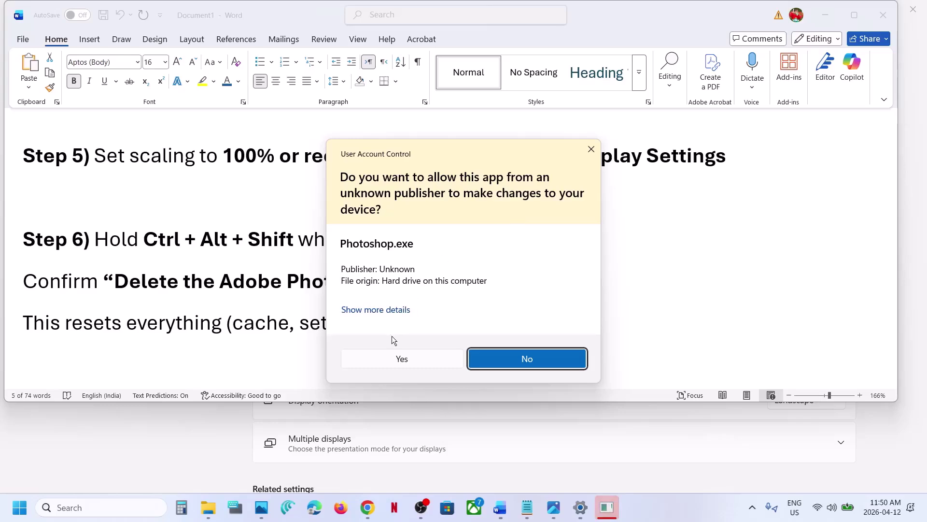
{"action": "left_click", "coordinate": [381, 359]}
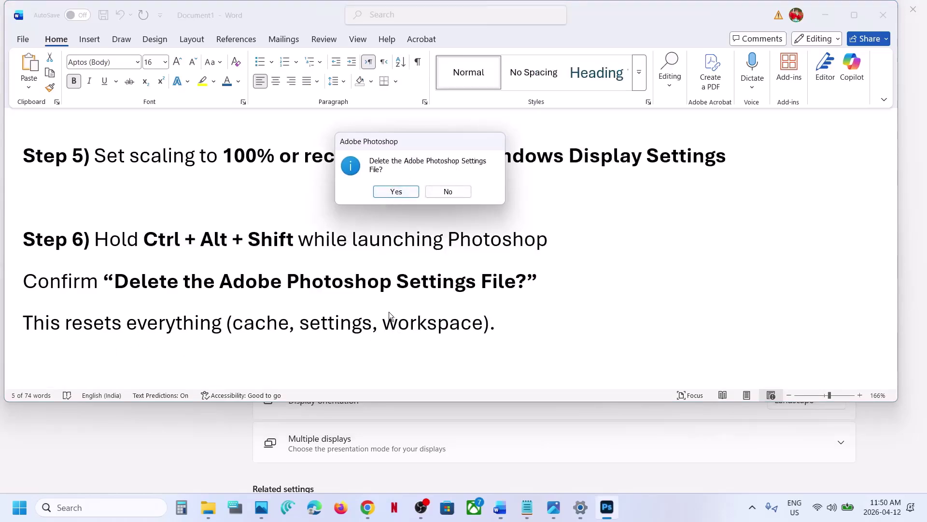
{"action": "left_click", "coordinate": [390, 191]}
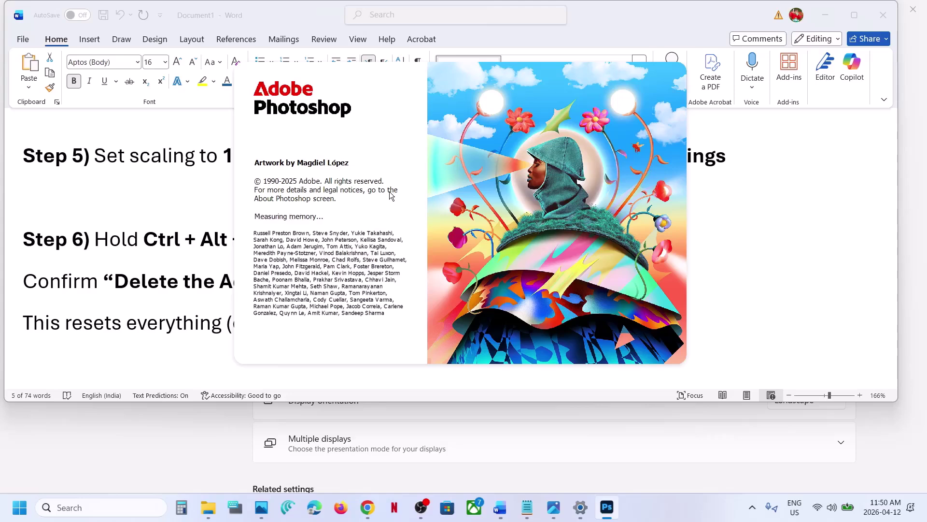
- Review the Word notes from Step 6 back up to Step 1 on renaming the 24/27 folder in PHSP
{"action": "scroll", "coordinate": [117, 280], "scroll_direction": "down", "scroll_amount": 2}
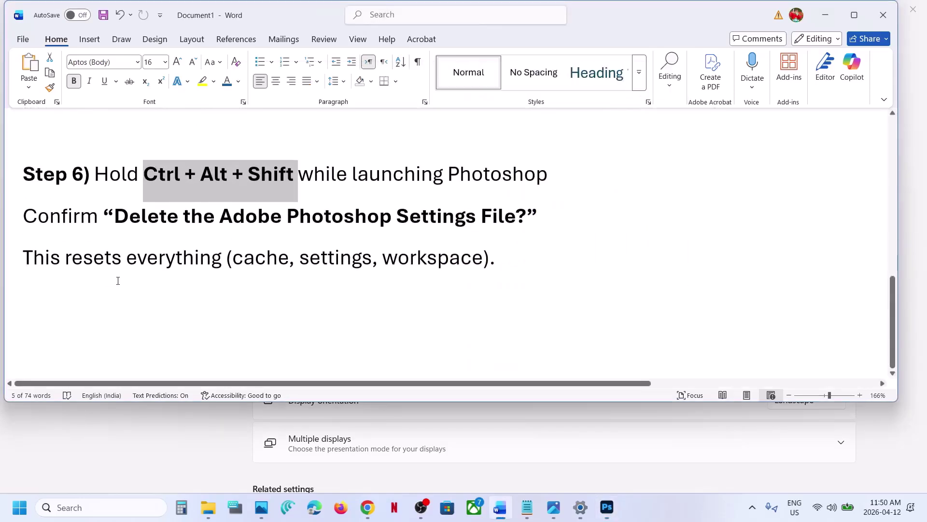
{"action": "scroll", "coordinate": [118, 280], "scroll_direction": "up", "scroll_amount": 3}
{"action": "scroll", "coordinate": [117, 280], "scroll_direction": "up", "scroll_amount": 10}
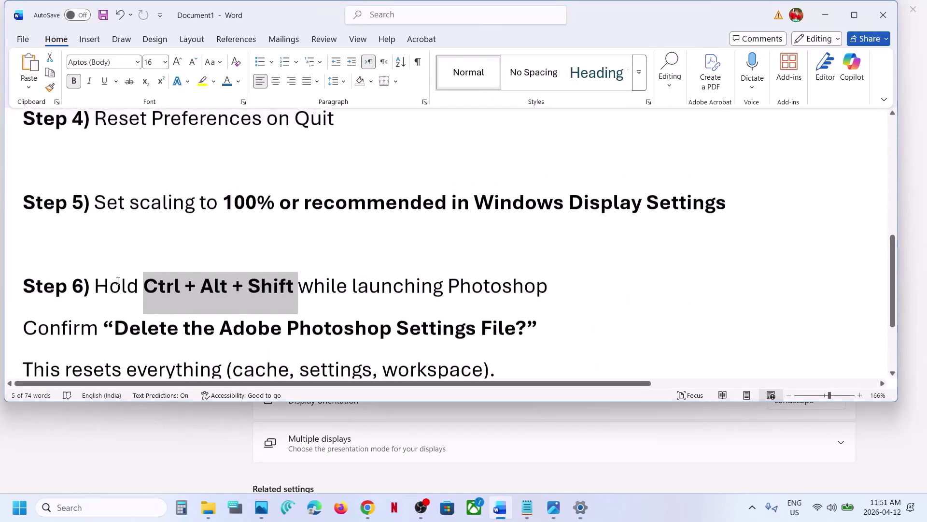
{"action": "scroll", "coordinate": [118, 280], "scroll_direction": "up", "scroll_amount": 1}
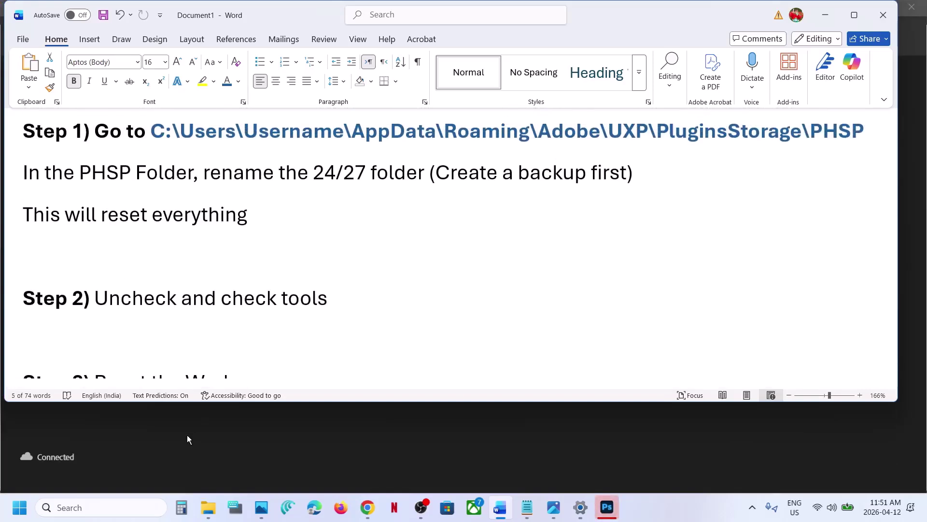
{"action": "left_click", "coordinate": [225, 226]}
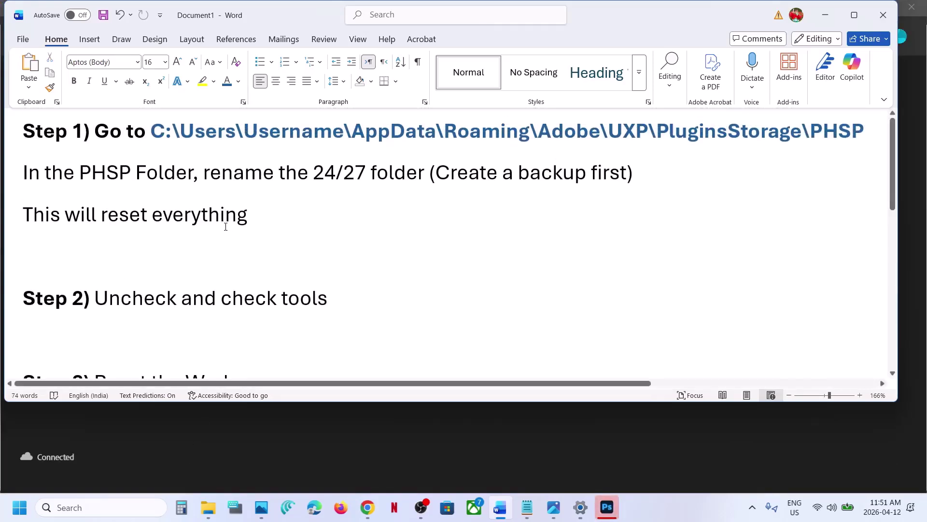